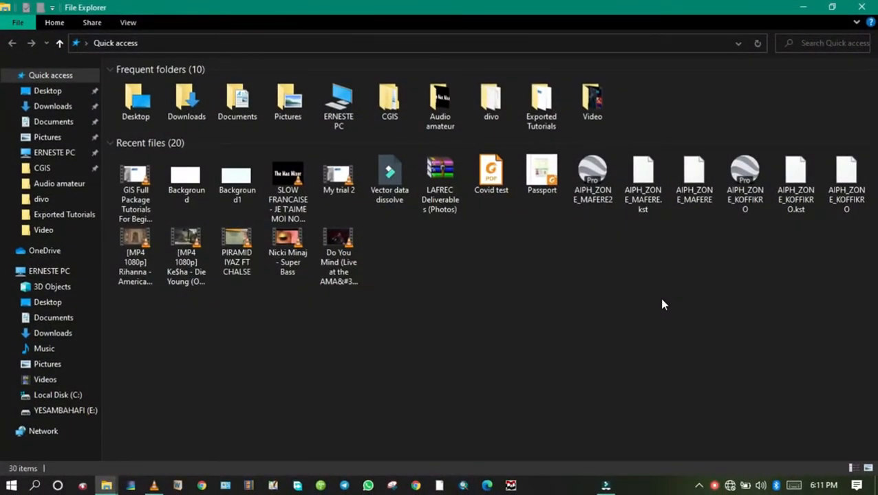
Step: Launch ArcMap 10.4 and dismiss its Getting Started dialog to work in a blank map
{"action": "left_click", "coordinate": [9, 486]}
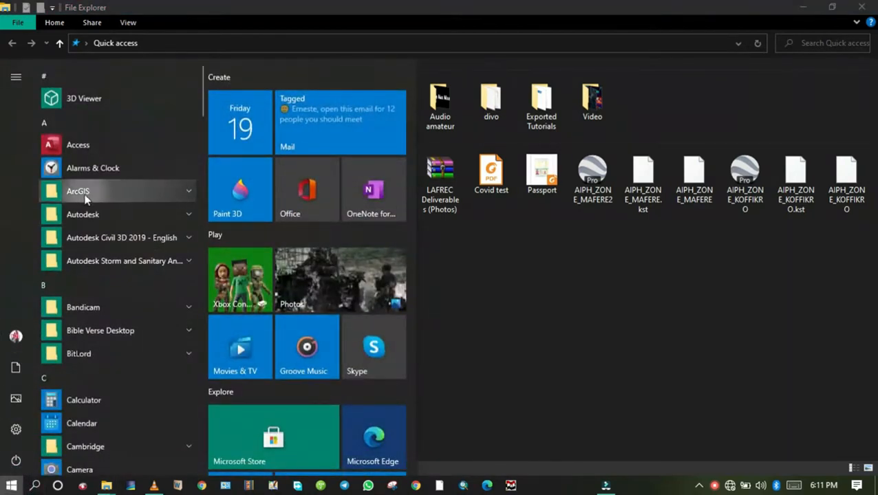
{"action": "left_click", "coordinate": [88, 190]}
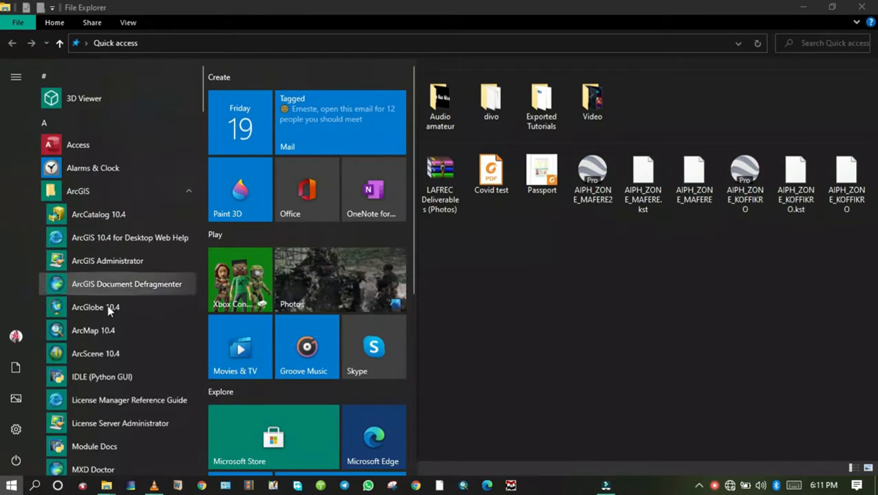
{"action": "left_click", "coordinate": [92, 331]}
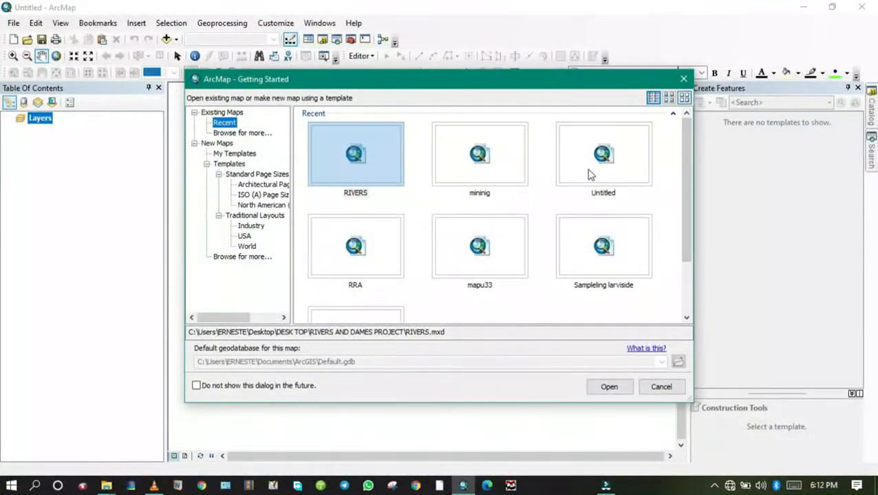
{"action": "left_click", "coordinate": [684, 79]}
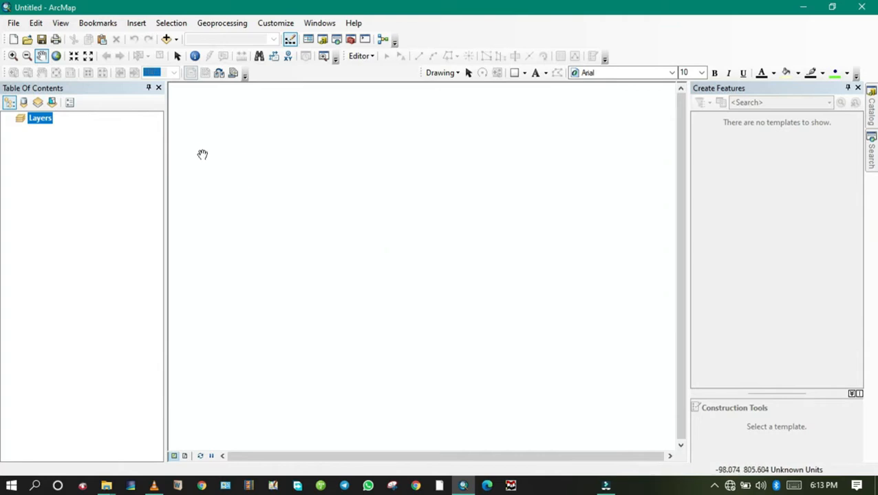
Step: Start saving the map under a new name and browse to the Tutorials folder inside GIS Tutorials on Local Disk (C:)
{"action": "left_click", "coordinate": [13, 24]}
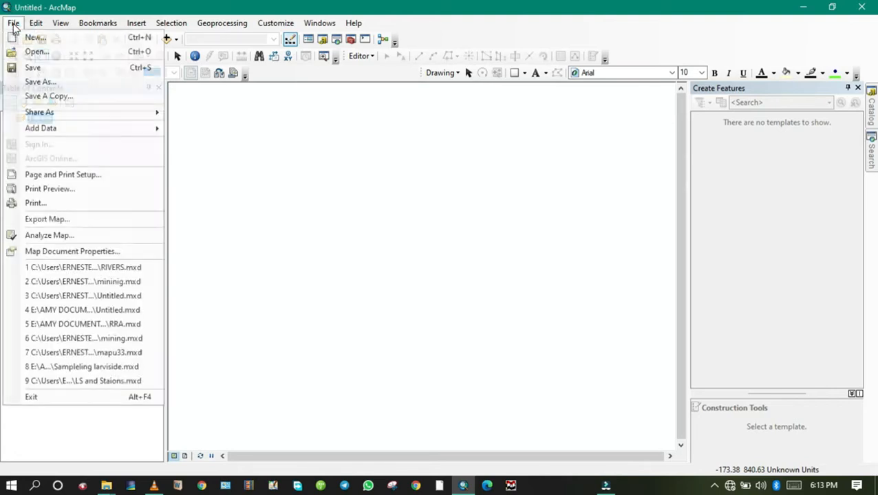
{"action": "left_click", "coordinate": [32, 81]}
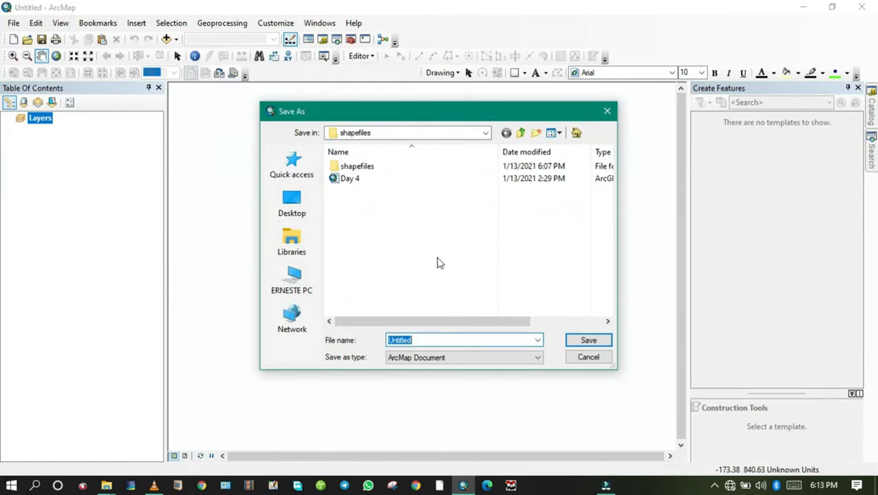
{"action": "left_click", "coordinate": [289, 278]}
{"action": "scroll", "coordinate": [435, 258], "scroll_direction": "down", "scroll_amount": 5}
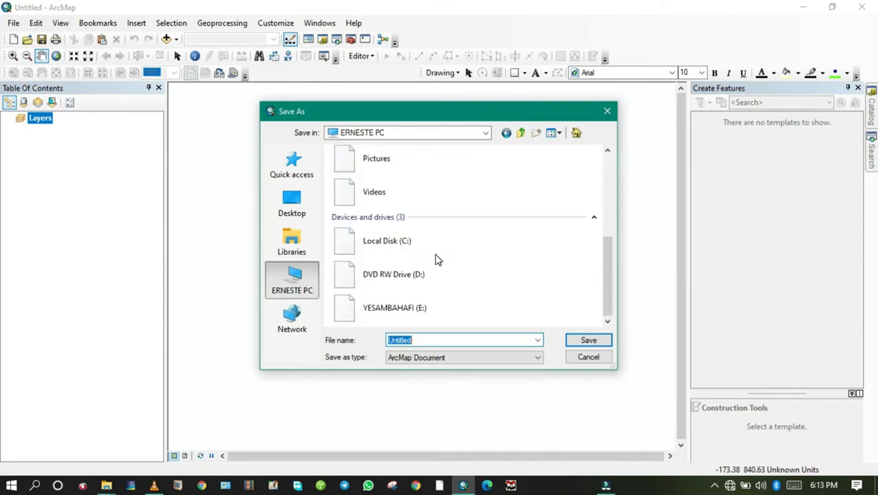
{"action": "double_click", "coordinate": [423, 247]}
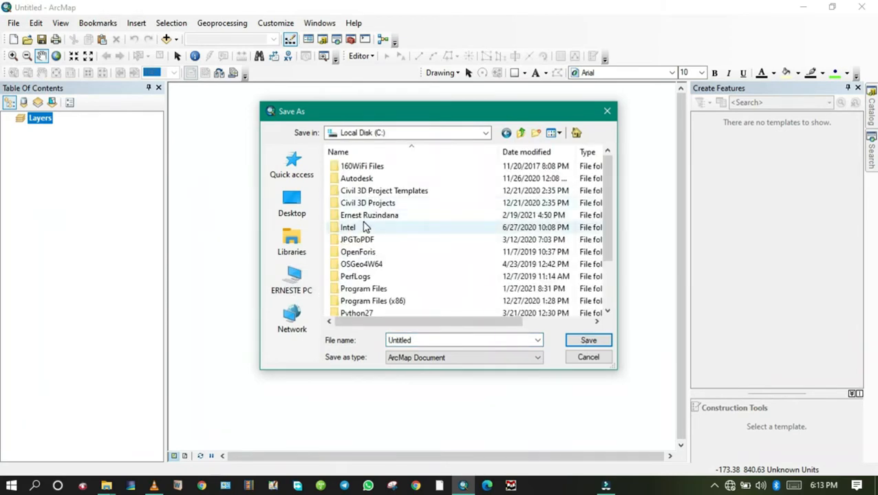
{"action": "double_click", "coordinate": [361, 215]}
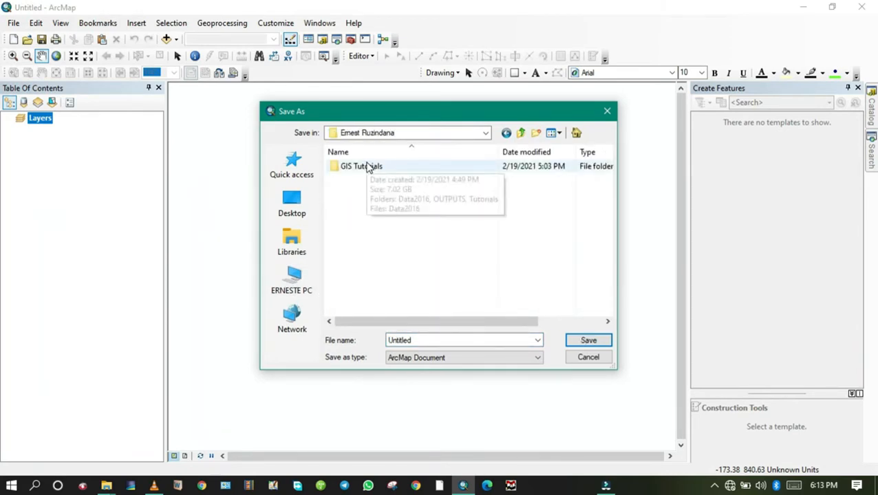
{"action": "double_click", "coordinate": [367, 166]}
{"action": "left_click", "coordinate": [363, 196]}
{"action": "double_click", "coordinate": [364, 195]}
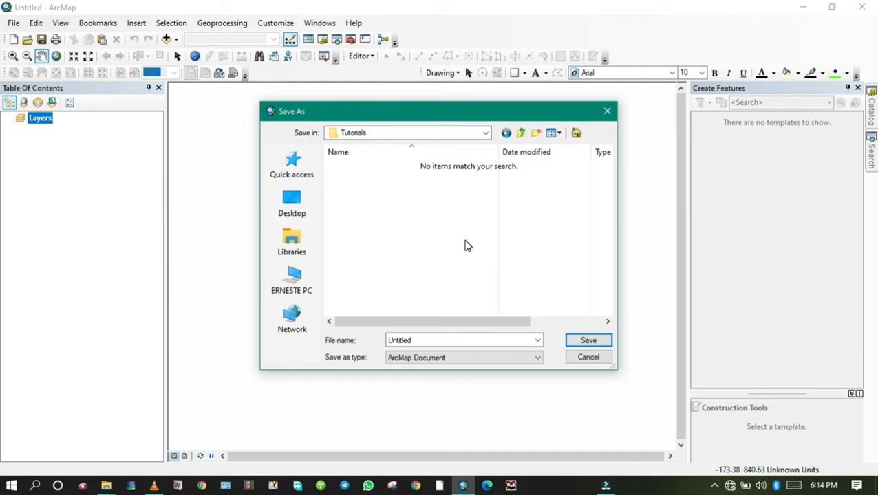
Step: Create a new folder named "Data dissolve" inside the Tutorials folder
{"action": "left_click", "coordinate": [537, 138]}
{"action": "type", "text": "Data d"}
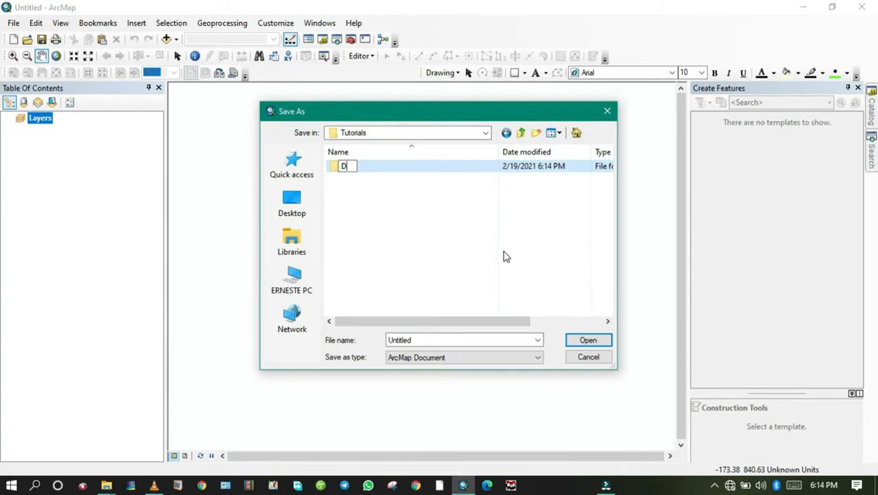
{"action": "type", "text": "issolve"}
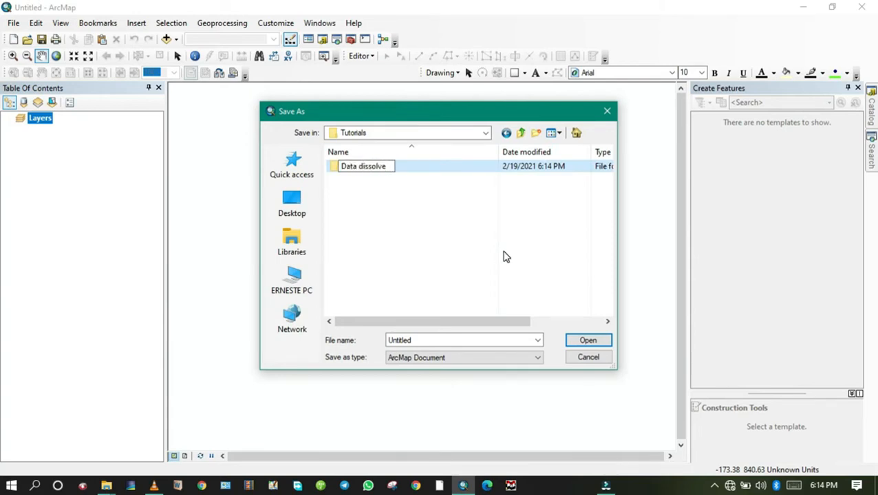
{"action": "key", "text": "Return"}
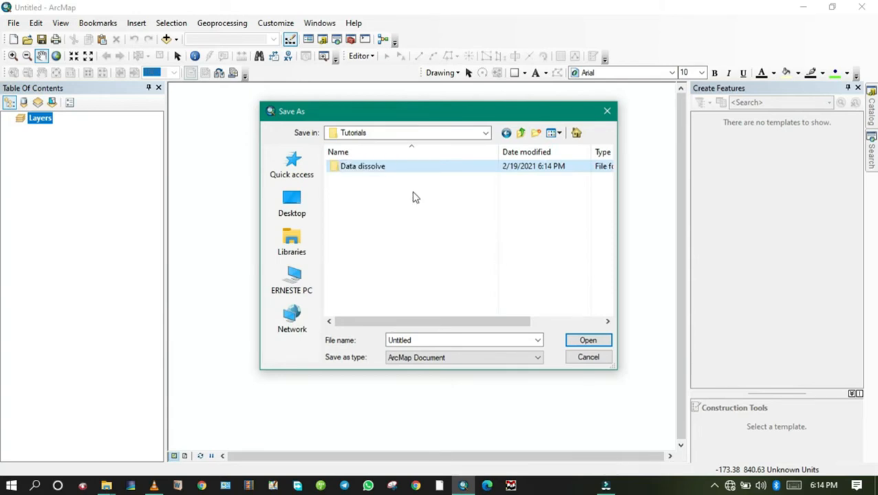
Step: Save the map document as "Data dissolve" in the Data dissolve folder
{"action": "double_click", "coordinate": [382, 170]}
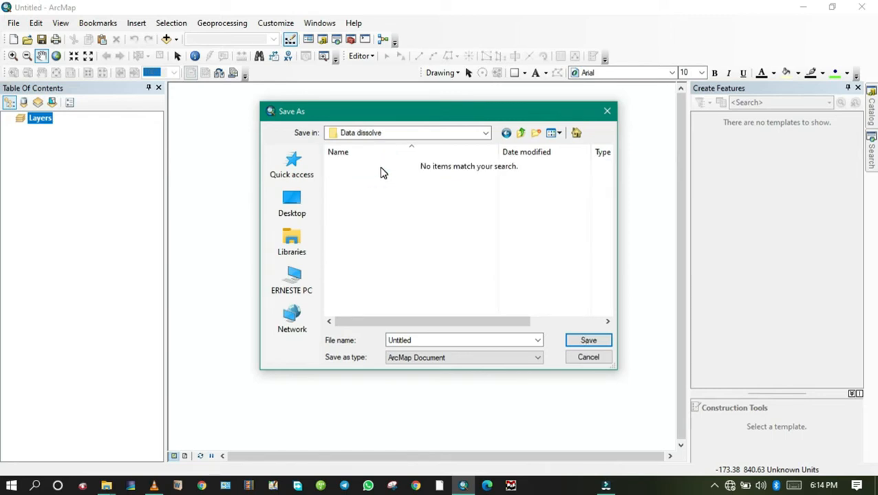
{"action": "double_click", "coordinate": [425, 340]}
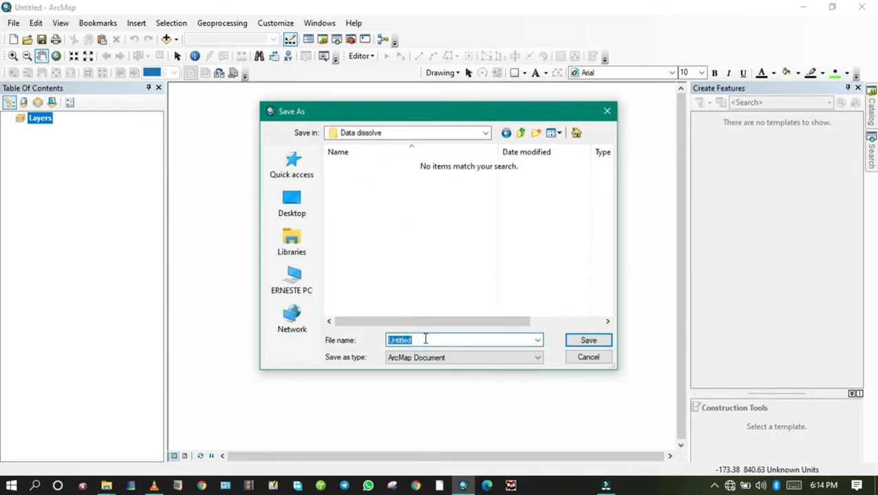
{"action": "type", "text": "Data dissolv"}
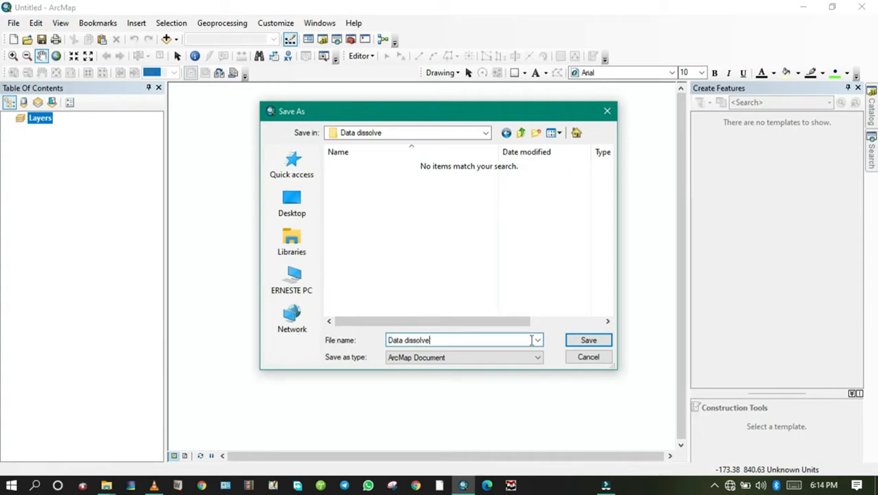
{"action": "left_click", "coordinate": [608, 340]}
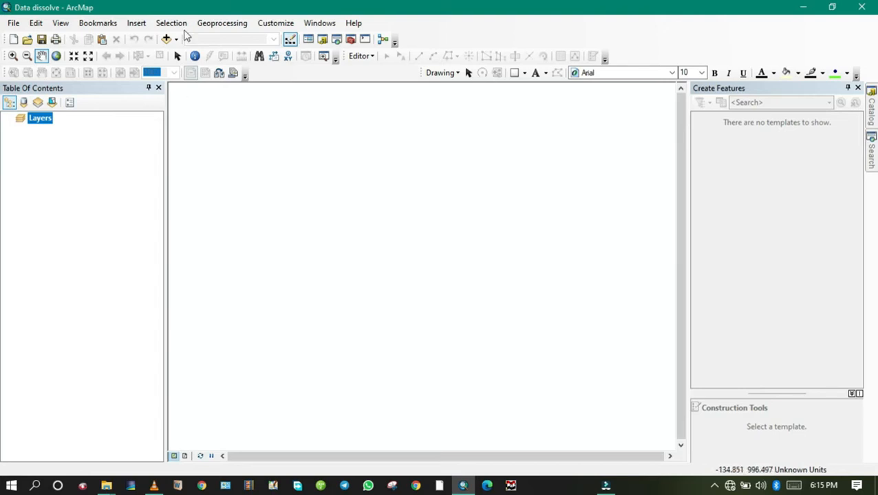
Step: Begin adding data to the map and connect to the GIS Tutorials folder on Local Disk (C:)
{"action": "left_click", "coordinate": [13, 22]}
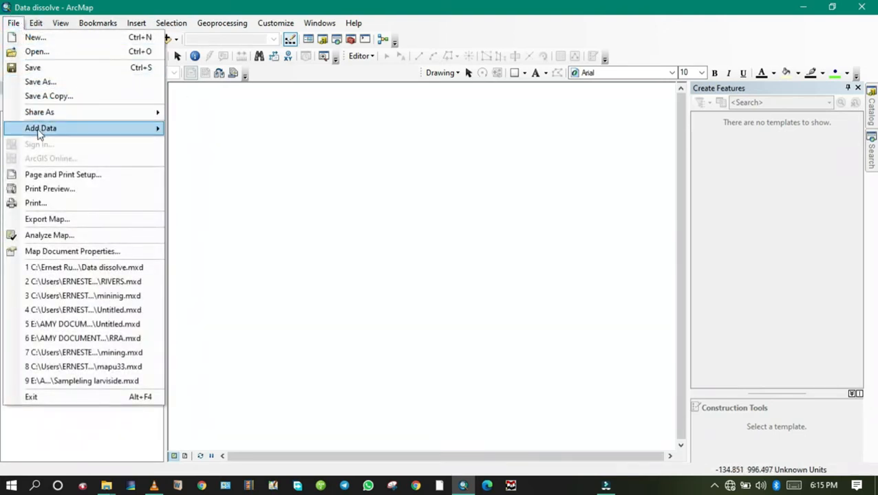
{"action": "mouse_move", "coordinate": [39, 129]}
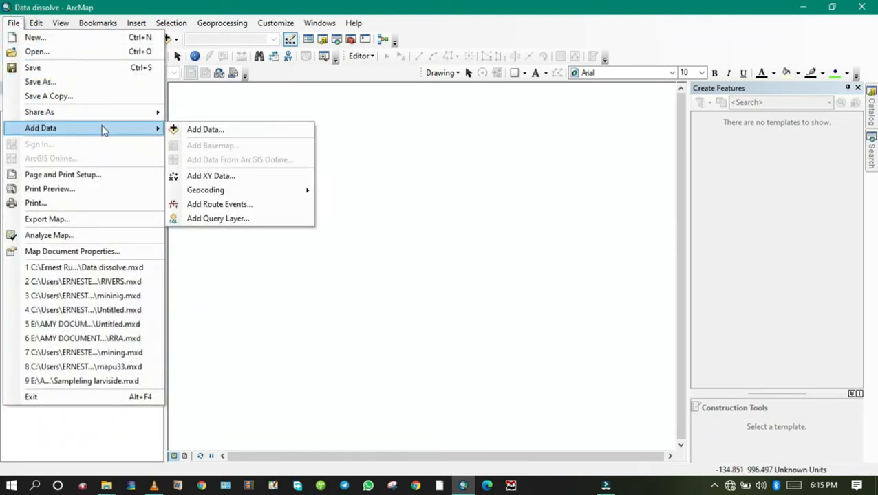
{"action": "left_click", "coordinate": [219, 131]}
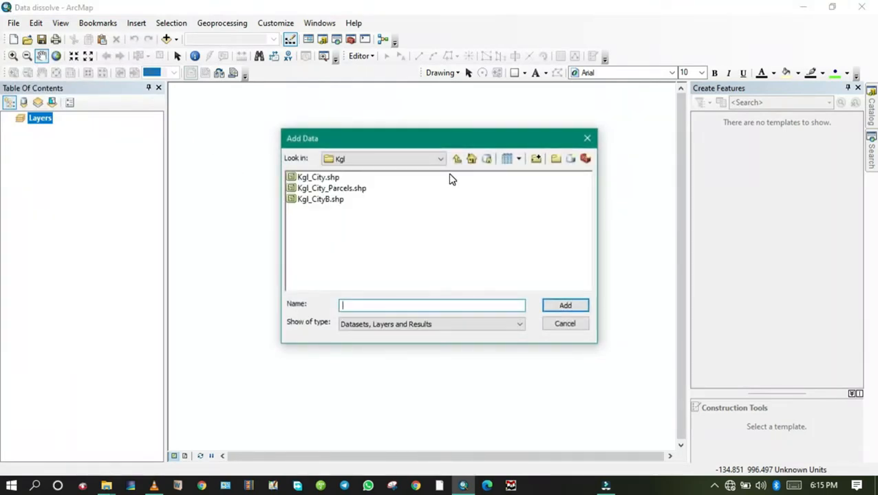
{"action": "left_click", "coordinate": [537, 160]}
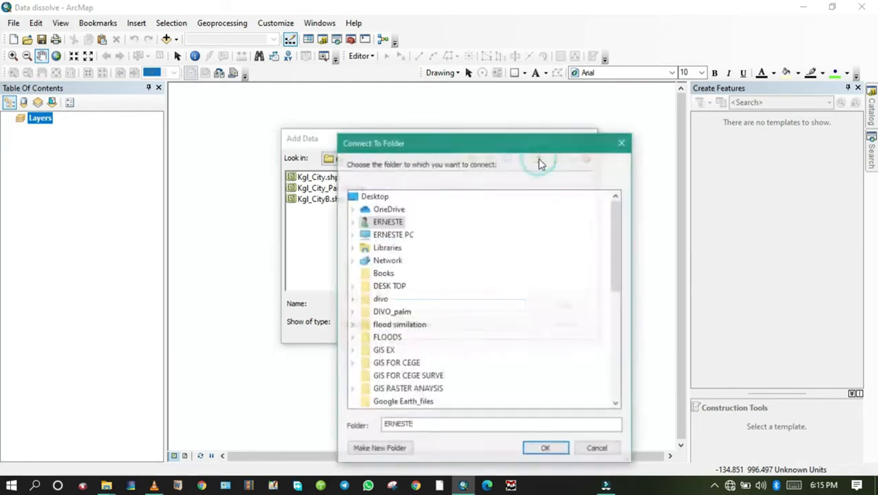
{"action": "left_click", "coordinate": [406, 235]}
{"action": "left_click", "coordinate": [411, 338]}
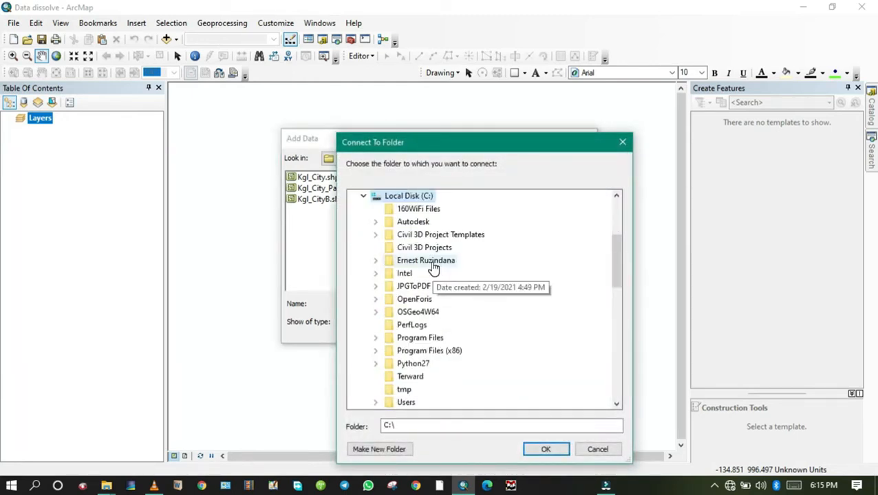
{"action": "left_click", "coordinate": [432, 262]}
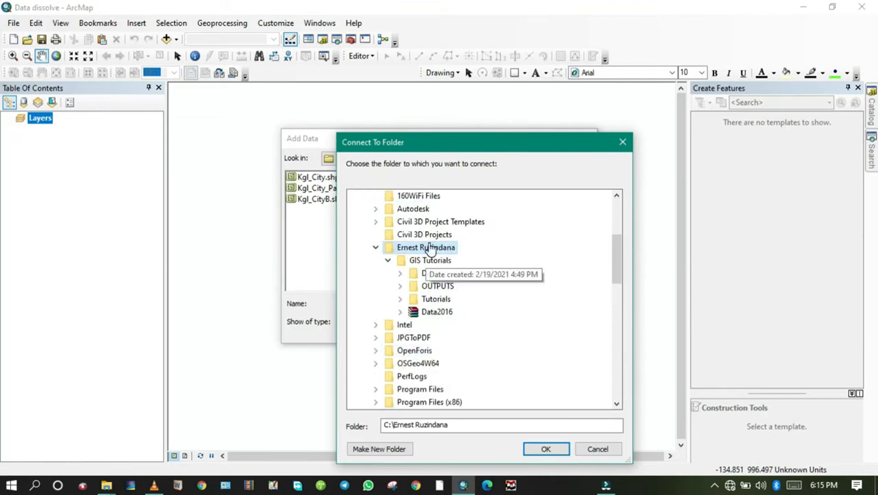
{"action": "left_click", "coordinate": [432, 260]}
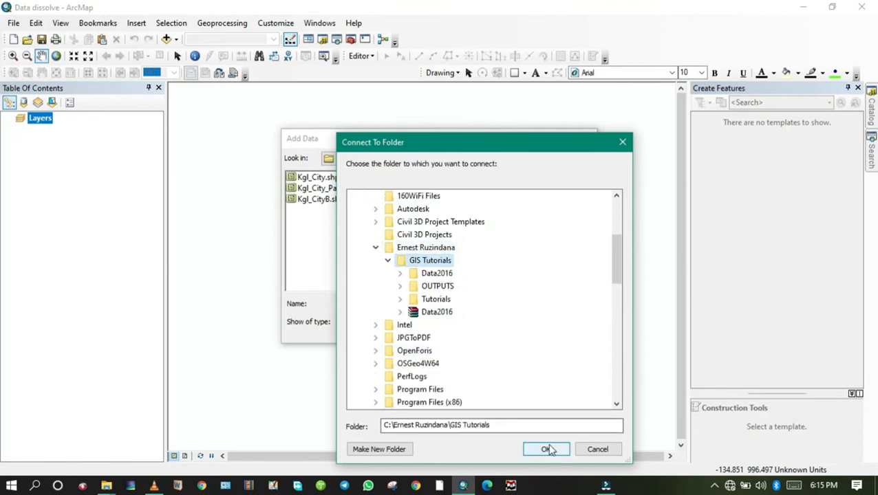
{"action": "left_click", "coordinate": [545, 449]}
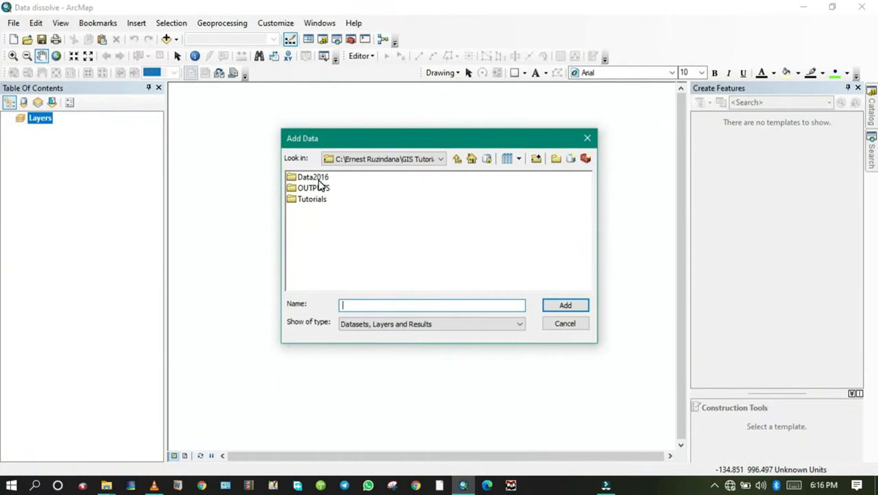
Step: Add the Lakes feature class from the Nat_Resources dataset of Data2016.gdb, in the Data2016 folder, to the map
{"action": "double_click", "coordinate": [313, 179]}
{"action": "left_click", "coordinate": [313, 178]}
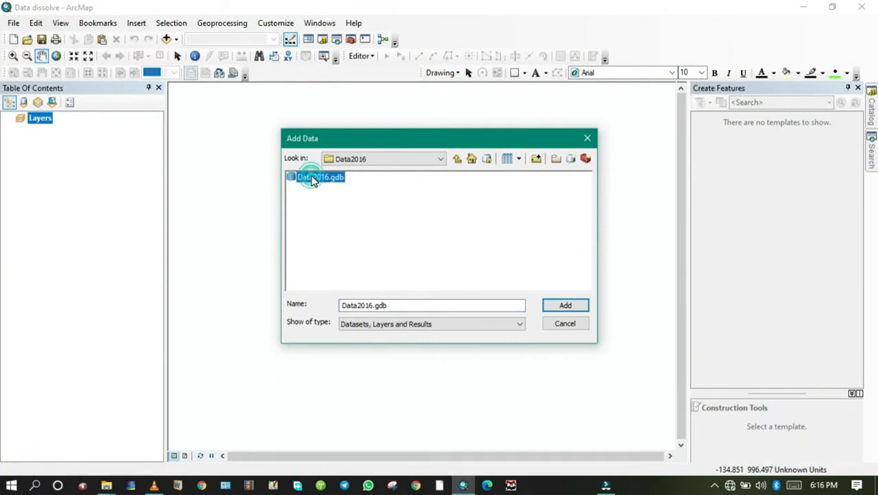
{"action": "double_click", "coordinate": [309, 177]}
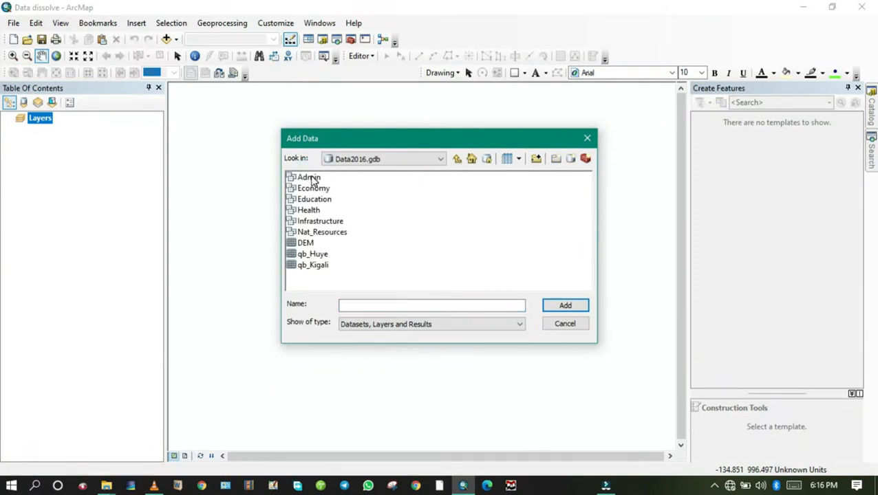
{"action": "double_click", "coordinate": [323, 233]}
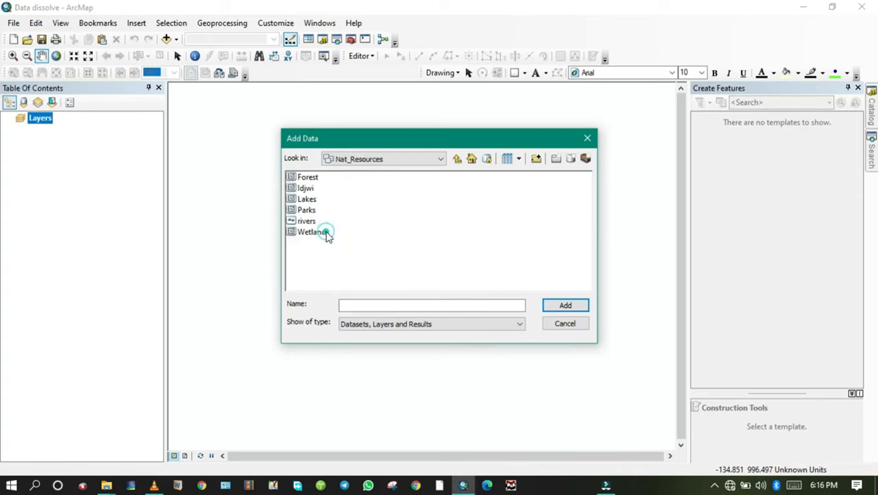
{"action": "left_click", "coordinate": [306, 200]}
{"action": "left_click", "coordinate": [574, 306]}
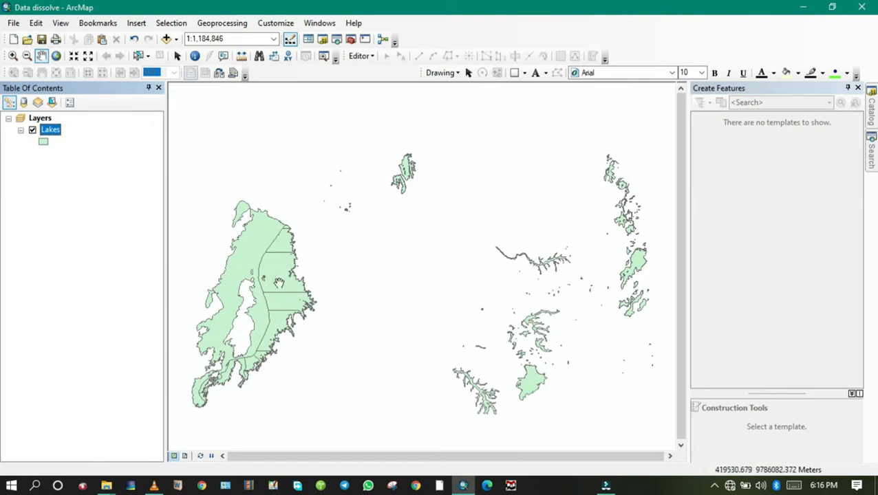
Step: Examine the internal boundary lines that divide the large western lake in the Lakes layer
{"action": "scroll", "coordinate": [251, 305], "scroll_direction": "up", "scroll_amount": 5}
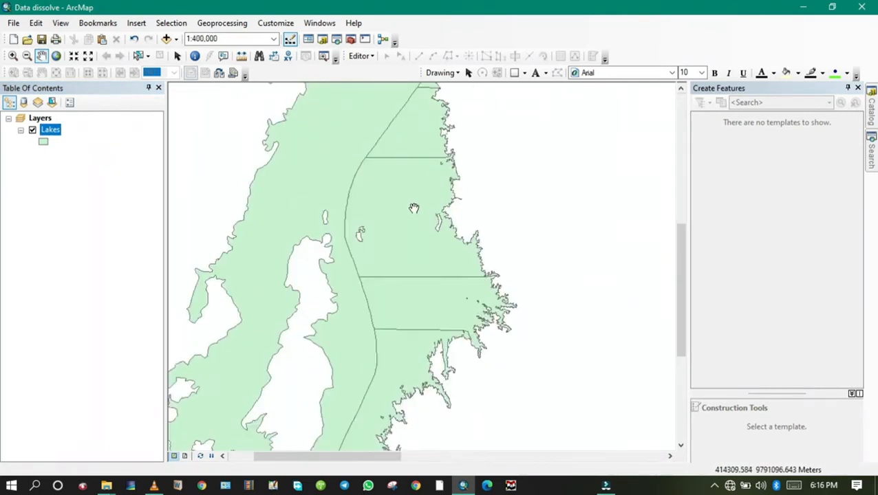
{"action": "left_click_drag", "start_coordinate": [412, 208], "coordinate": [360, 361]}
{"action": "left_click_drag", "start_coordinate": [374, 308], "coordinate": [480, 180]}
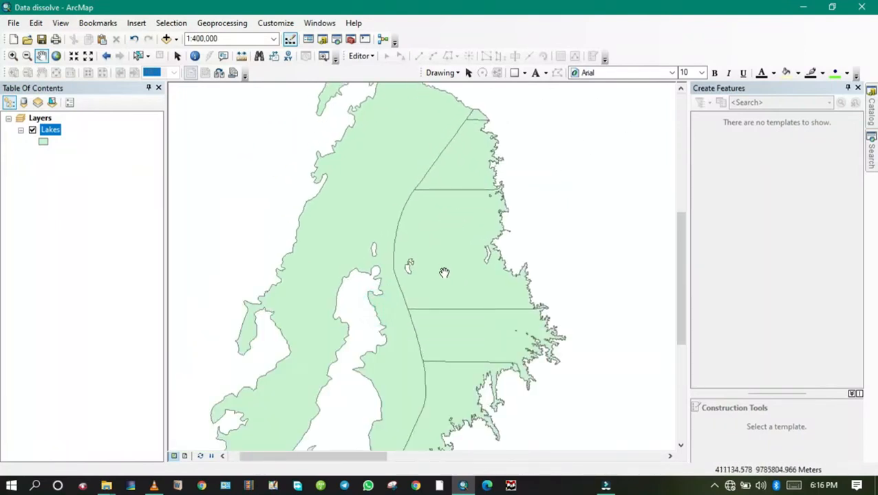
{"action": "left_click_drag", "start_coordinate": [453, 262], "coordinate": [401, 318]}
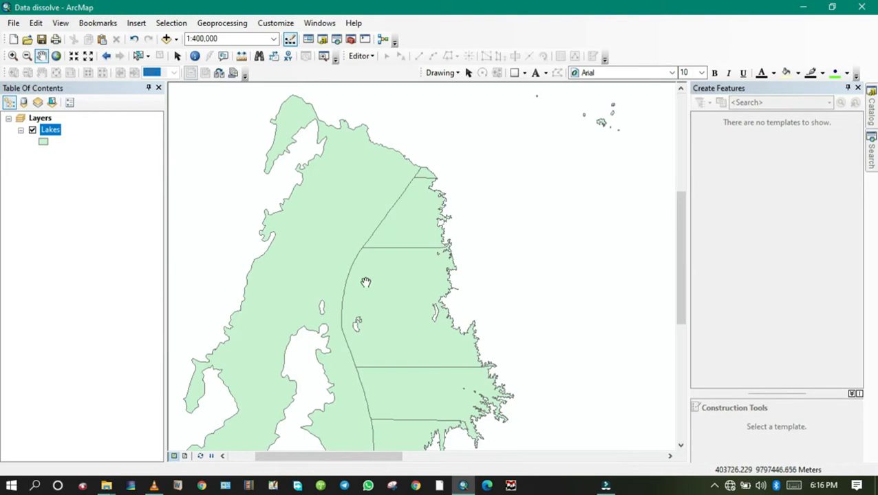
{"action": "scroll", "coordinate": [347, 402], "scroll_direction": "up", "scroll_amount": 3}
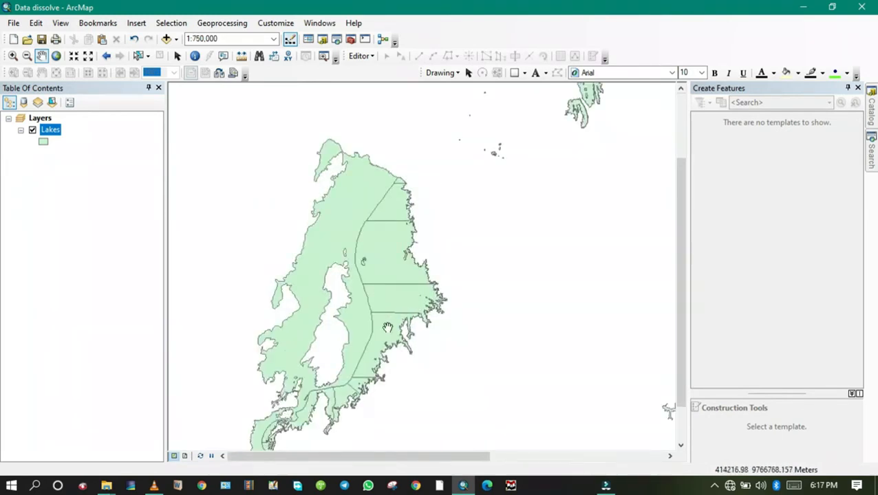
{"action": "left_click_drag", "start_coordinate": [365, 363], "coordinate": [403, 269]}
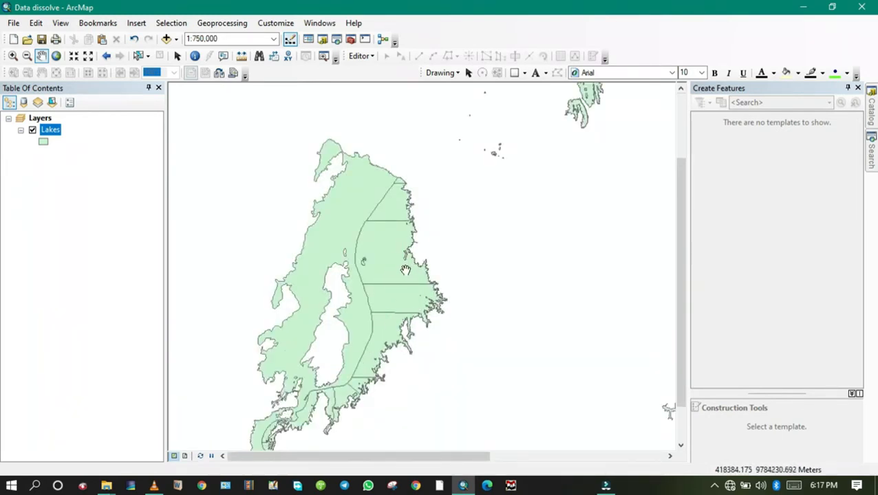
{"action": "scroll", "coordinate": [399, 229], "scroll_direction": "down", "scroll_amount": 2}
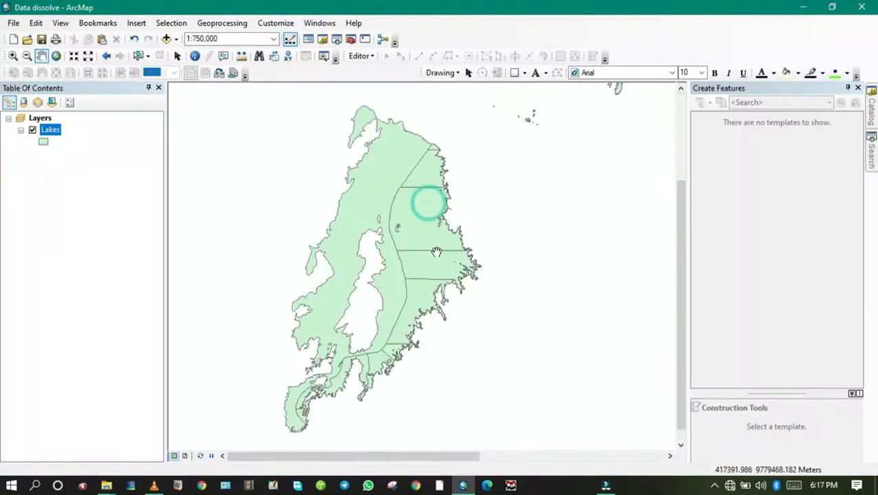
Step: Show the Catalog window and keep it pinned open beside the map
{"action": "scroll", "coordinate": [433, 260], "scroll_direction": "up", "scroll_amount": 5}
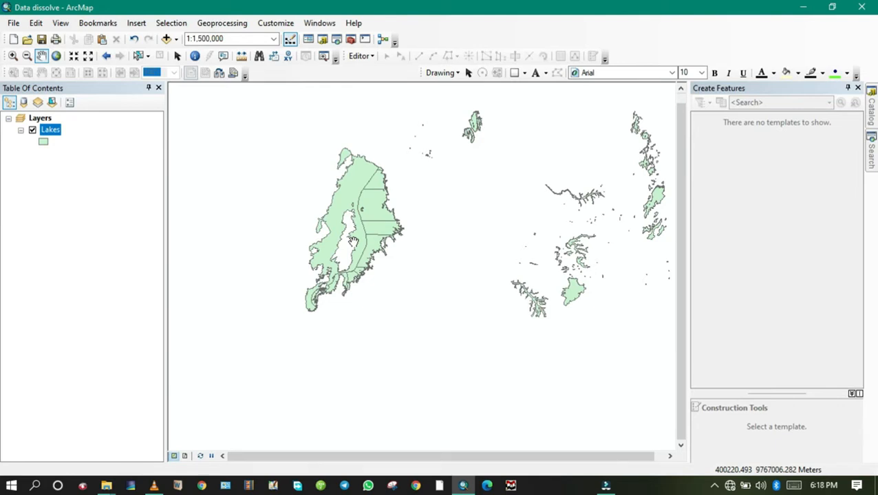
{"action": "left_click", "coordinate": [325, 40]}
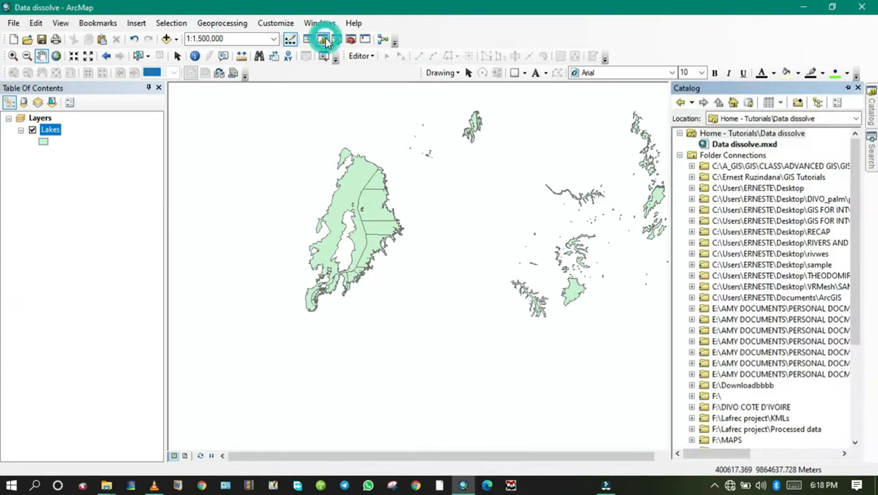
{"action": "left_click", "coordinate": [847, 88]}
{"action": "left_click", "coordinate": [871, 88]}
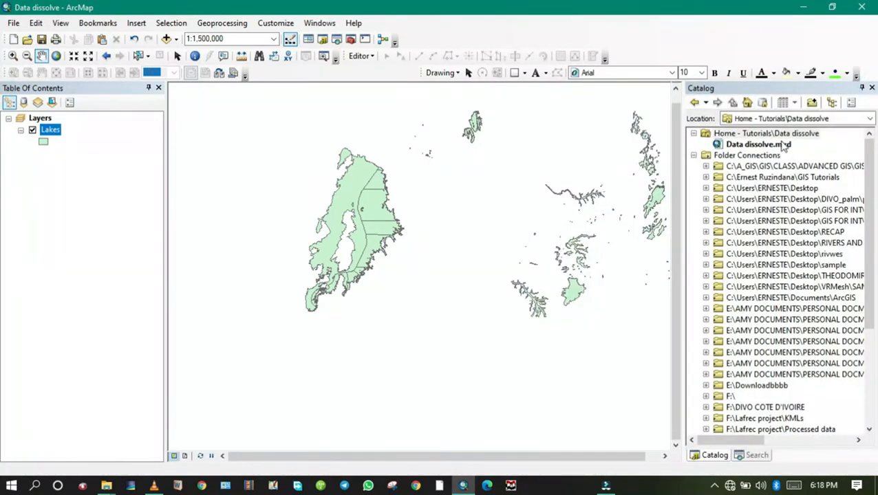
Step: Create a new file geodatabase named "Data dissolve" in the Home - Tutorials\Data dissolve folder
{"action": "left_click", "coordinate": [794, 135]}
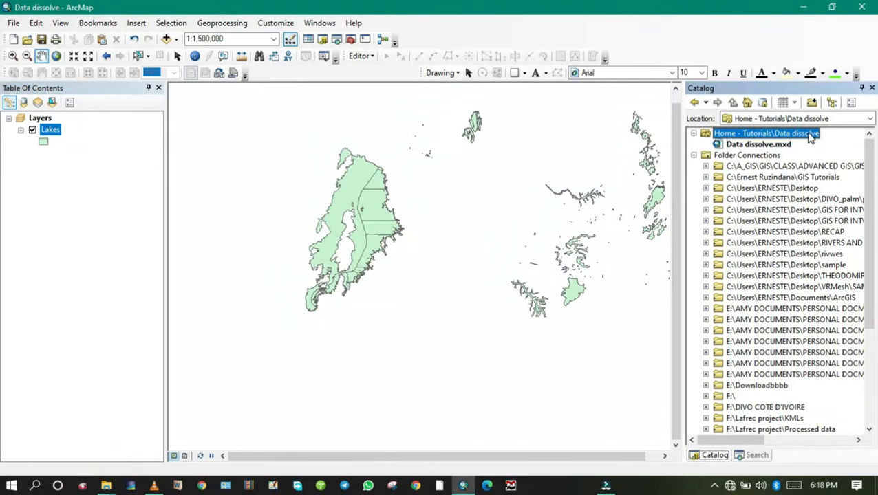
{"action": "left_click", "coordinate": [775, 145]}
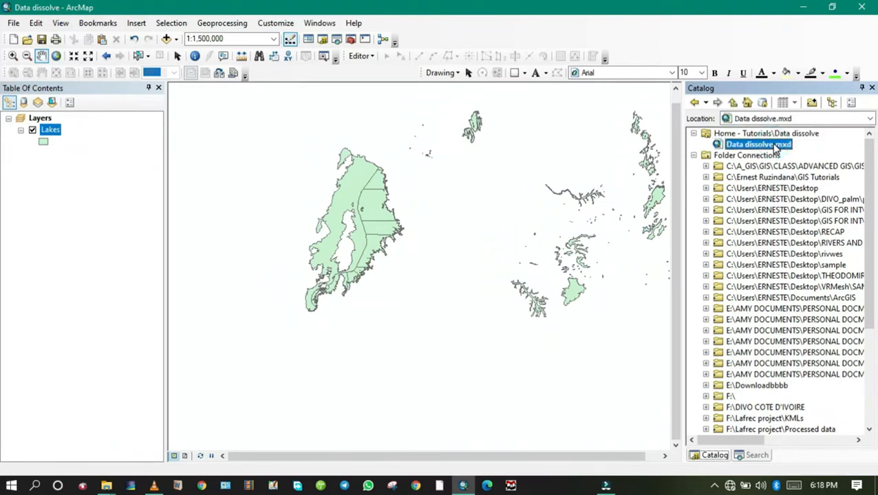
{"action": "left_click", "coordinate": [796, 135]}
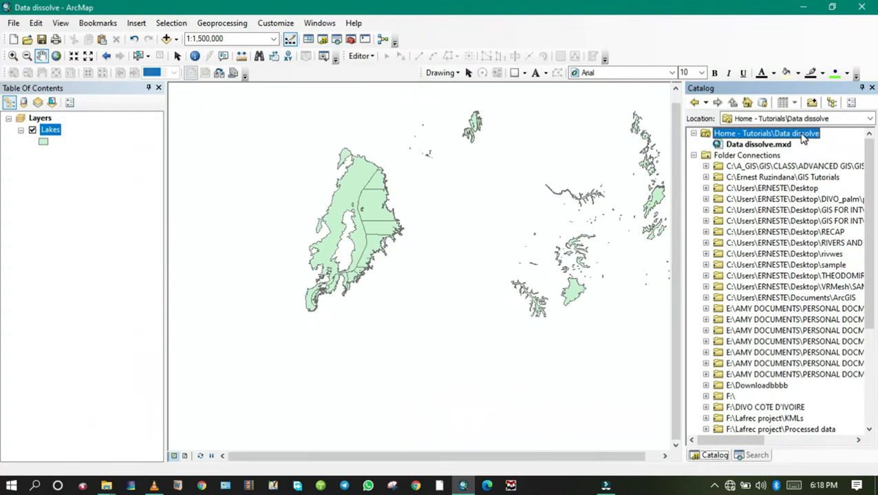
{"action": "right_click", "coordinate": [803, 138]}
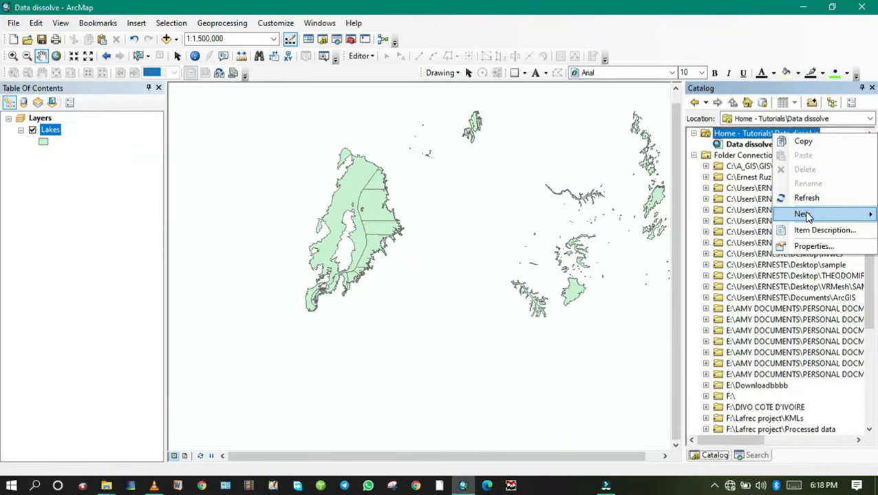
{"action": "mouse_move", "coordinate": [804, 216]}
{"action": "left_click", "coordinate": [698, 232]}
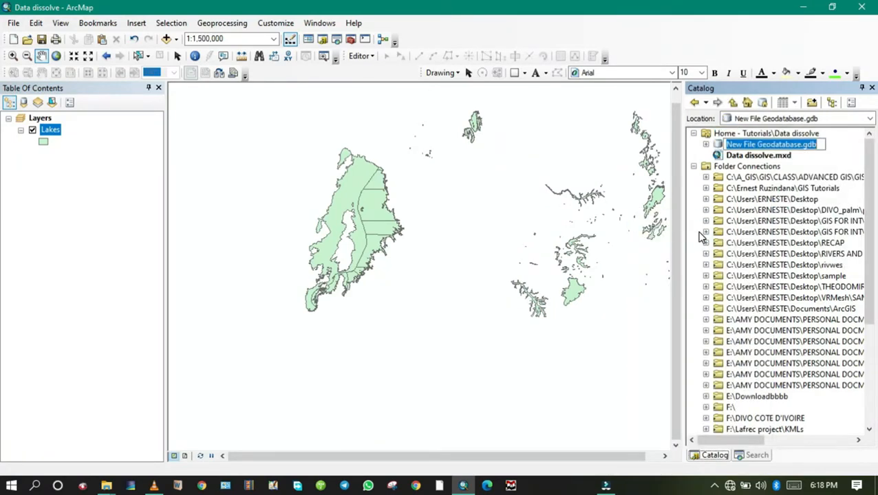
{"action": "type", "text": "Data"}
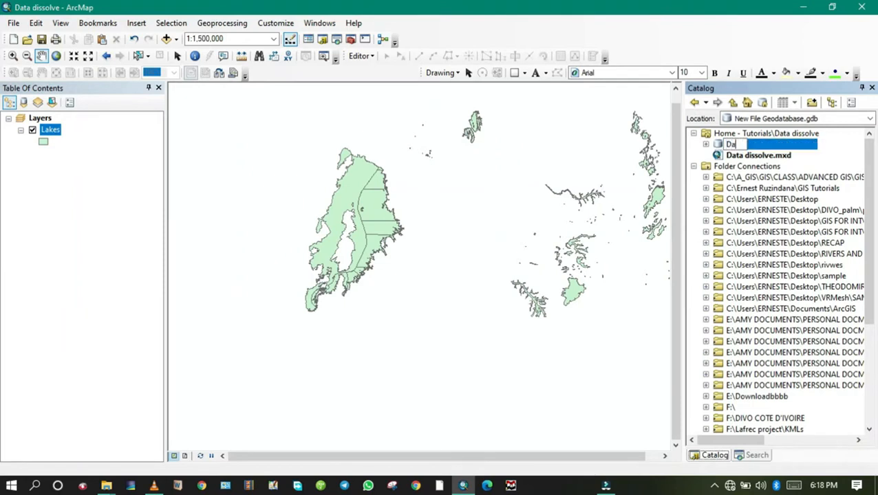
{"action": "type", "text": " dissolve"}
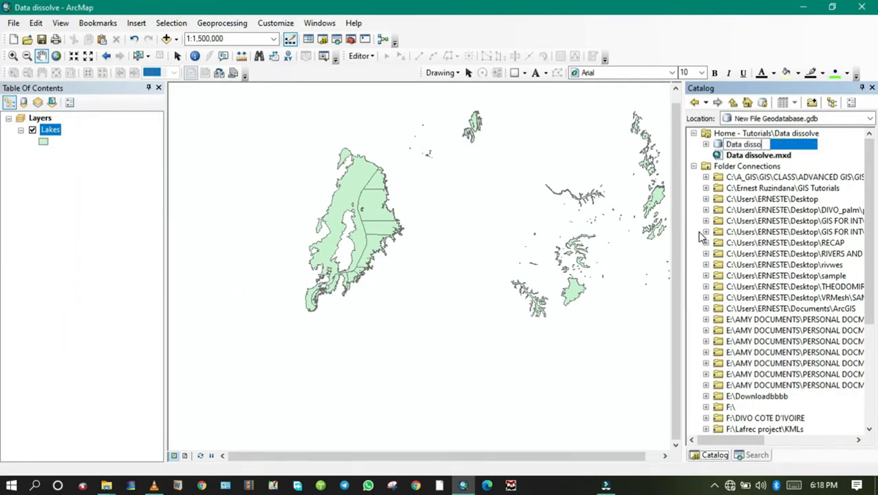
{"action": "key", "text": "Return"}
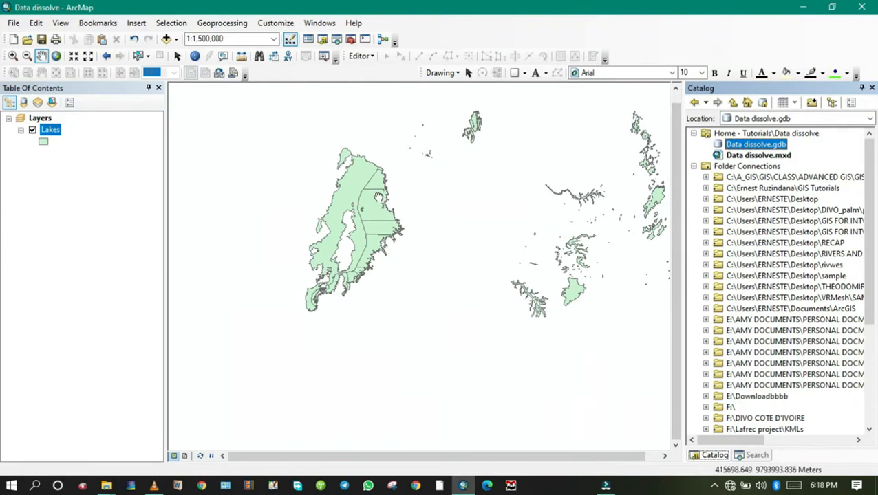
Step: Select all the polygons that make up the large western lake in the Lakes layer
{"action": "left_click_drag", "start_coordinate": [380, 200], "coordinate": [374, 238]}
{"action": "left_click_drag", "start_coordinate": [360, 267], "coordinate": [371, 236]}
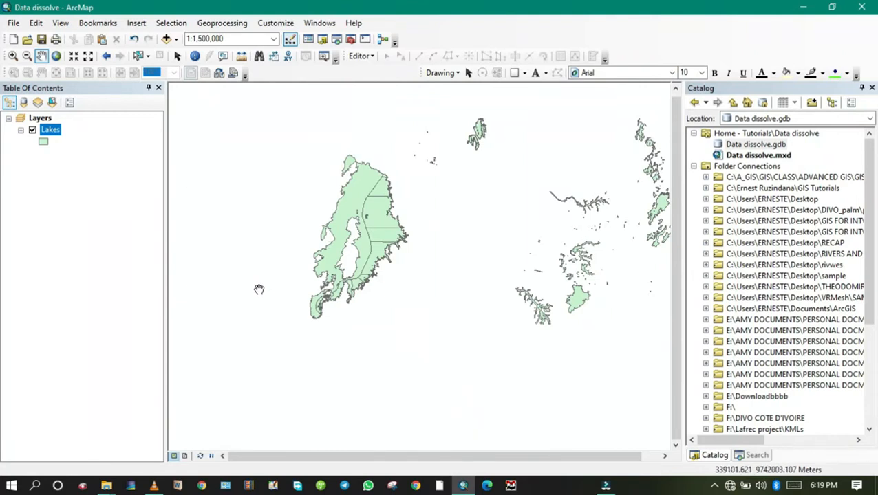
{"action": "left_click", "coordinate": [138, 56]}
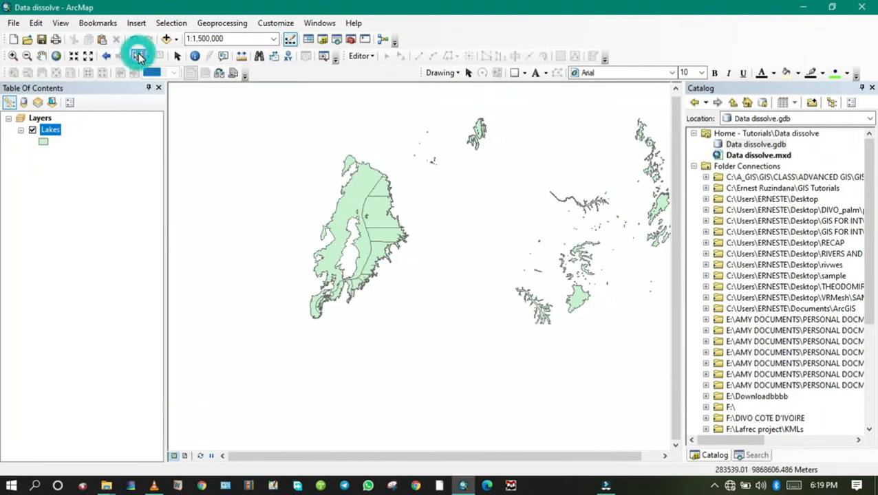
{"action": "mouse_move", "coordinate": [301, 152]}
{"action": "left_mouse_down"}
{"action": "mouse_move", "coordinate": [324, 174]}
{"action": "mouse_move", "coordinate": [374, 198]}
{"action": "mouse_move", "coordinate": [408, 275]}
{"action": "mouse_move", "coordinate": [411, 329]}
{"action": "left_mouse_up"}
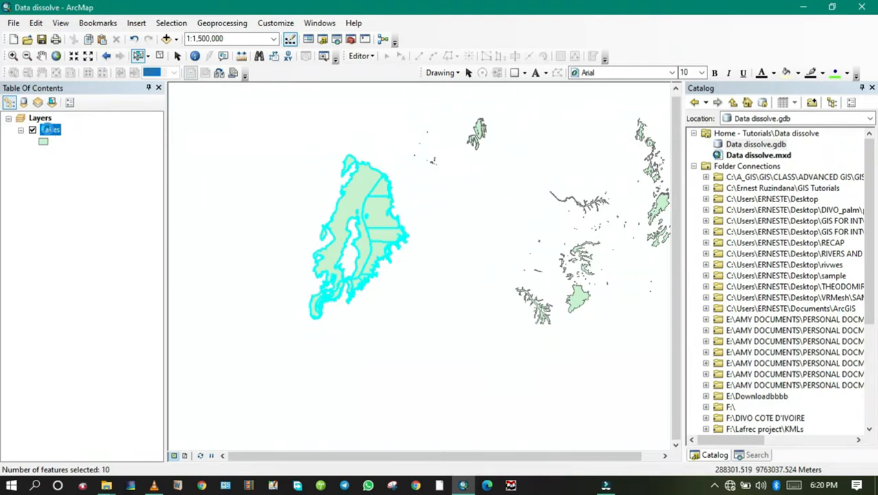
Step: Export the selected Lakes features to Data dissolve.gdb as feature class Kivu_lake, using the layer's source coordinate system, and add it to the map
{"action": "right_click", "coordinate": [50, 130]}
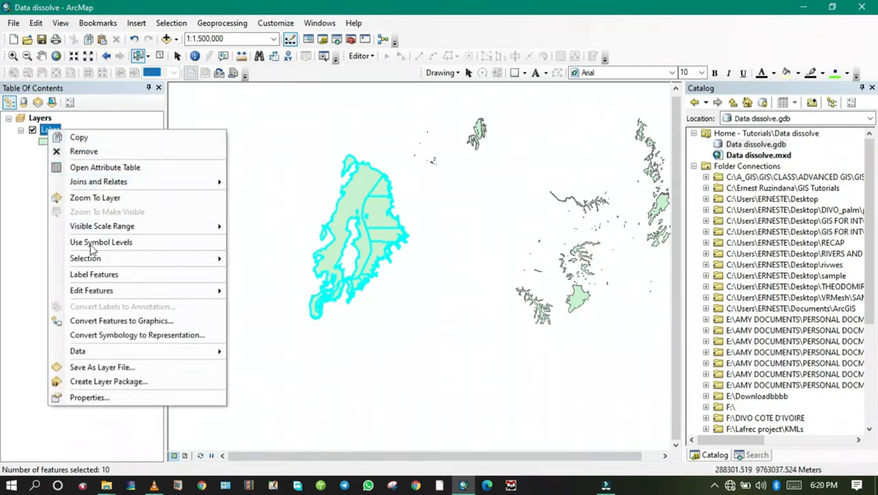
{"action": "mouse_move", "coordinate": [143, 354]}
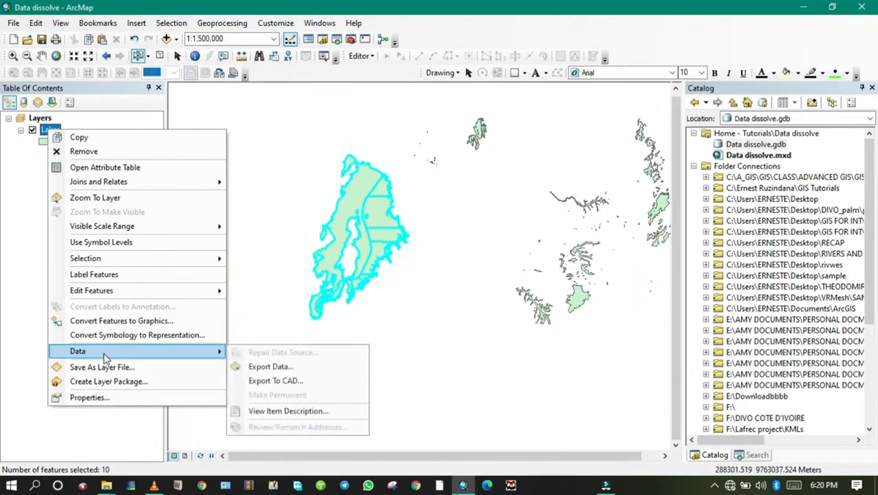
{"action": "left_click", "coordinate": [293, 372]}
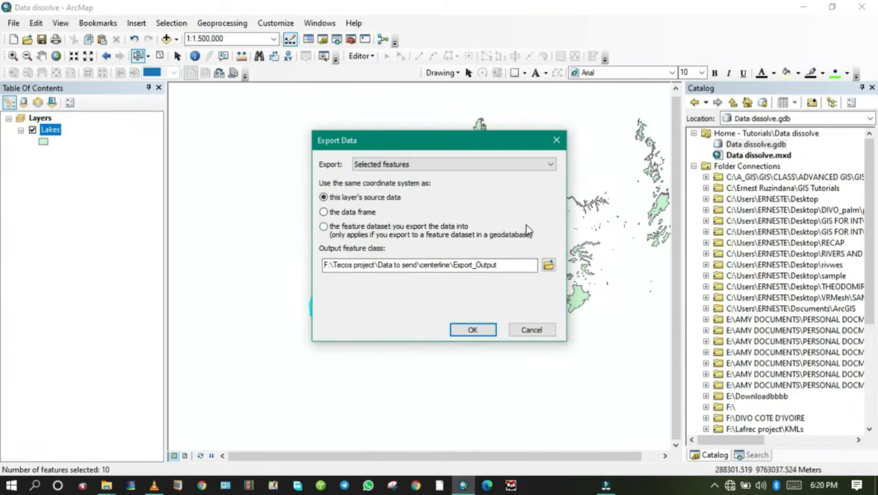
{"action": "left_click", "coordinate": [549, 265]}
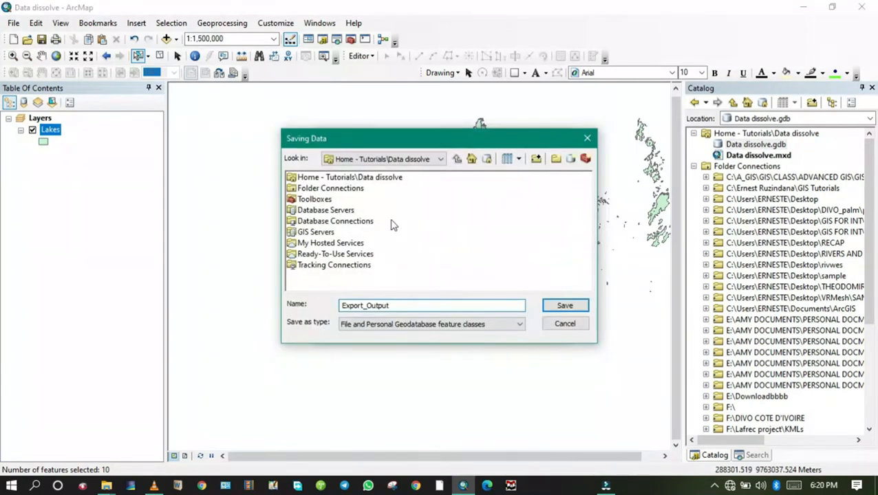
{"action": "left_click", "coordinate": [472, 163]}
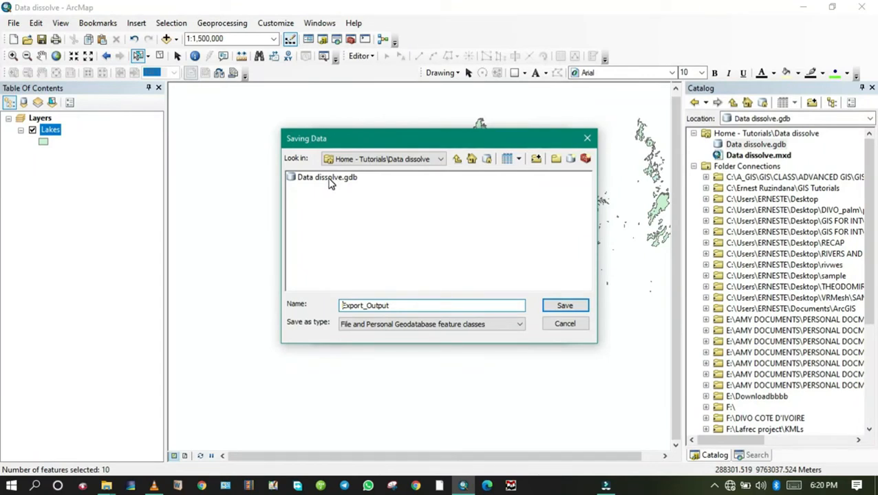
{"action": "double_click", "coordinate": [320, 180]}
{"action": "double_click", "coordinate": [398, 306]}
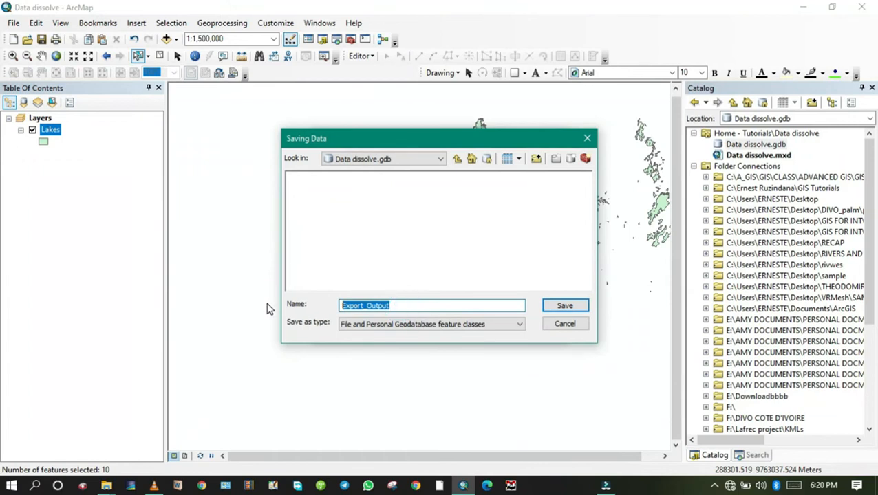
{"action": "type", "text": "Kivu_lake"}
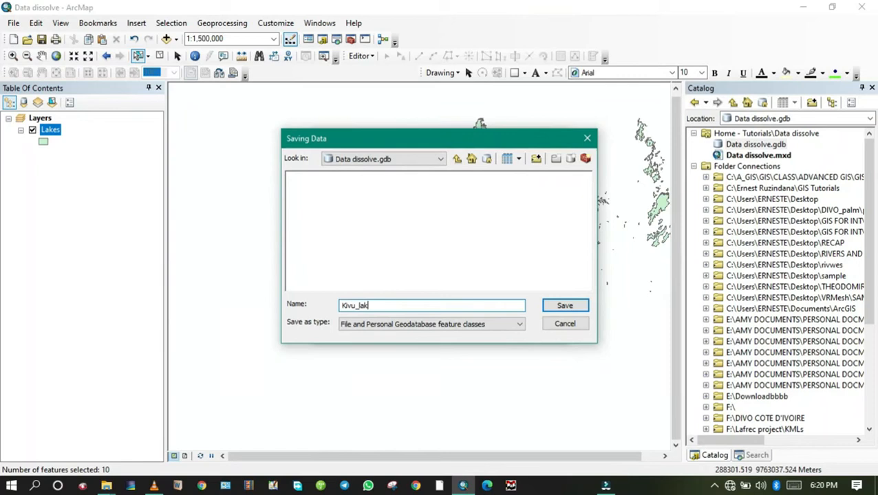
{"action": "left_click", "coordinate": [558, 305]}
{"action": "left_click", "coordinate": [474, 329]}
{"action": "left_click", "coordinate": [488, 290]}
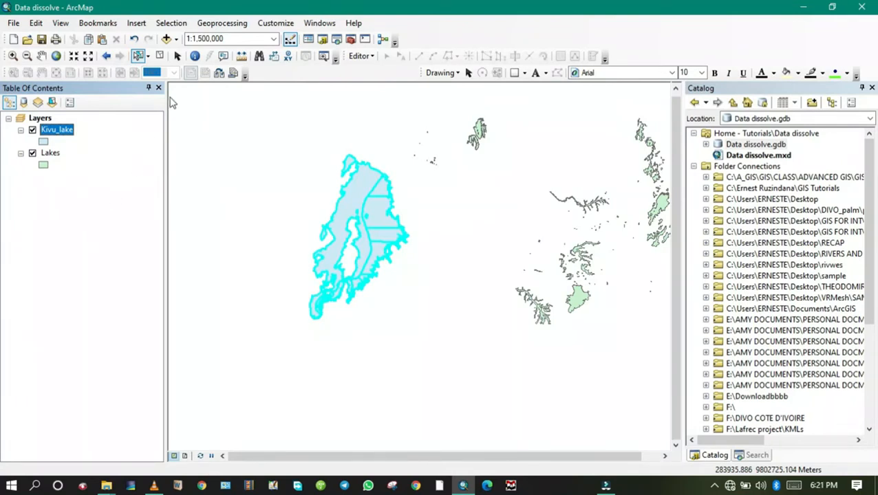
Step: Clear the feature selection and hide the Lakes layer so only Kivu_lake is displayed
{"action": "left_click", "coordinate": [173, 24]}
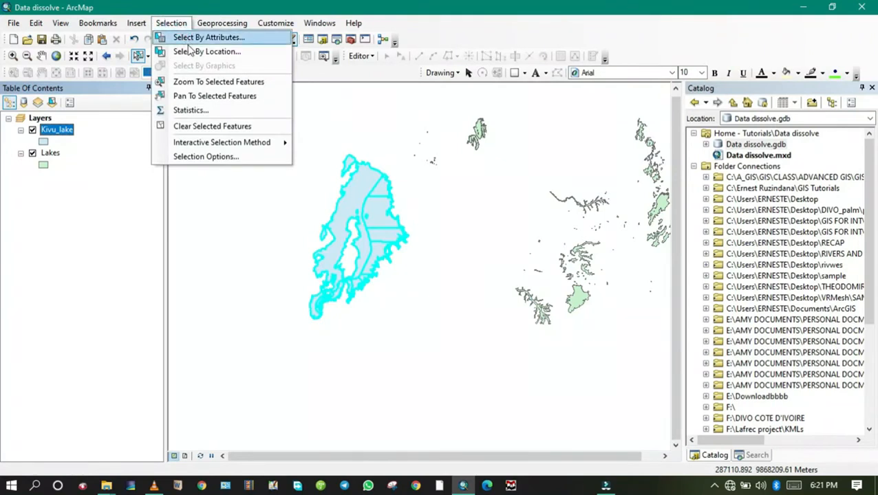
{"action": "left_click", "coordinate": [195, 128]}
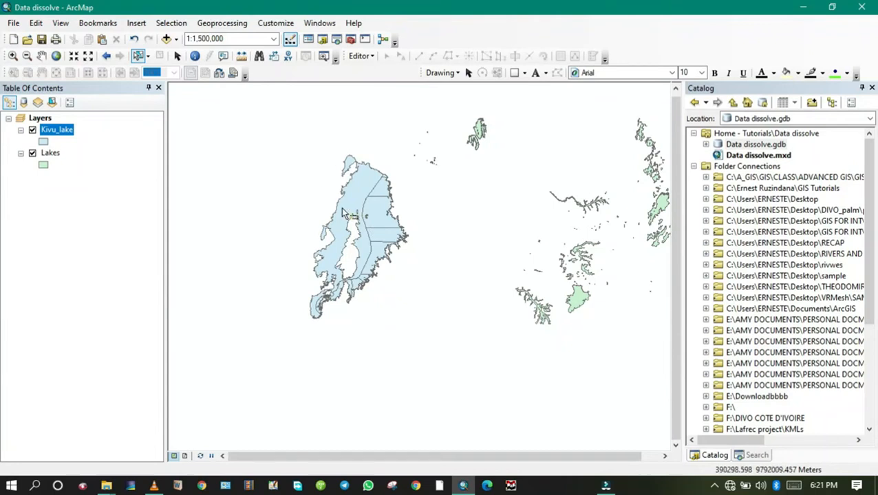
{"action": "left_click", "coordinate": [32, 154]}
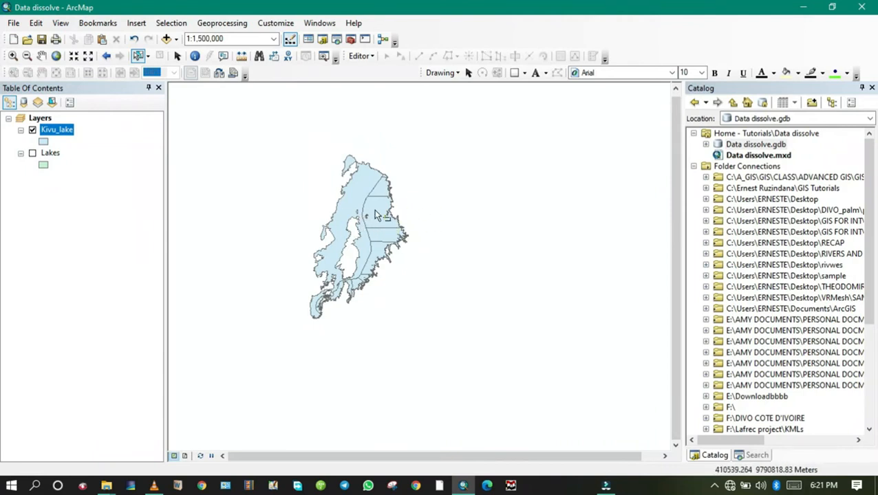
{"action": "scroll", "coordinate": [375, 216], "scroll_direction": "up", "scroll_amount": 3}
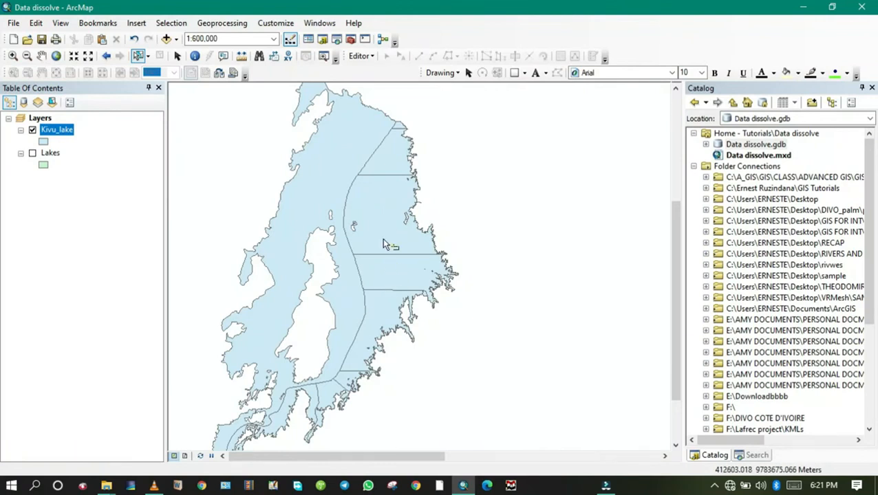
{"action": "scroll", "coordinate": [382, 252], "scroll_direction": "down", "scroll_amount": 1}
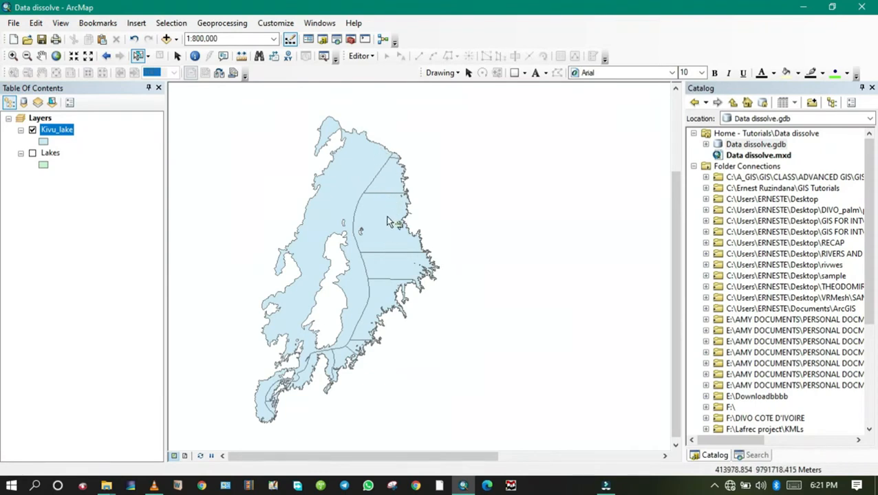
Step: Dock ArcToolbox together with the Table of Contents and expand the Generalization toolset of the Data Management Tools
{"action": "left_click", "coordinate": [352, 36]}
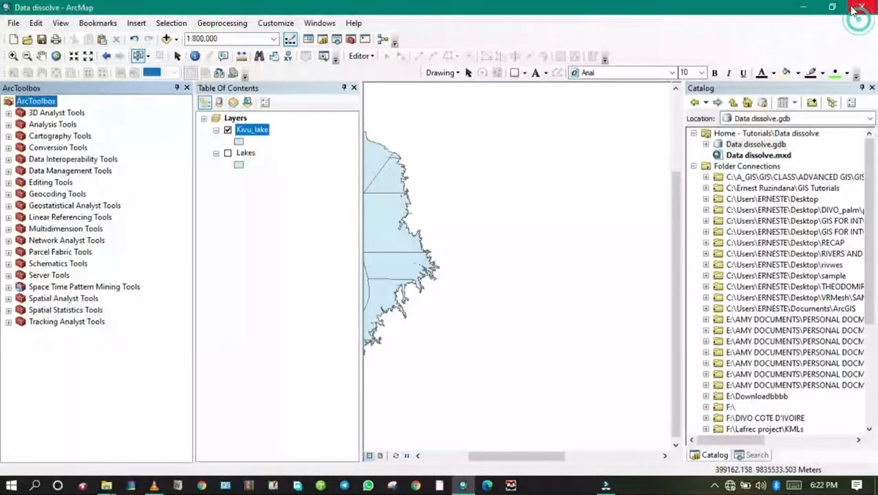
{"action": "left_click_drag", "start_coordinate": [115, 90], "coordinate": [241, 91]}
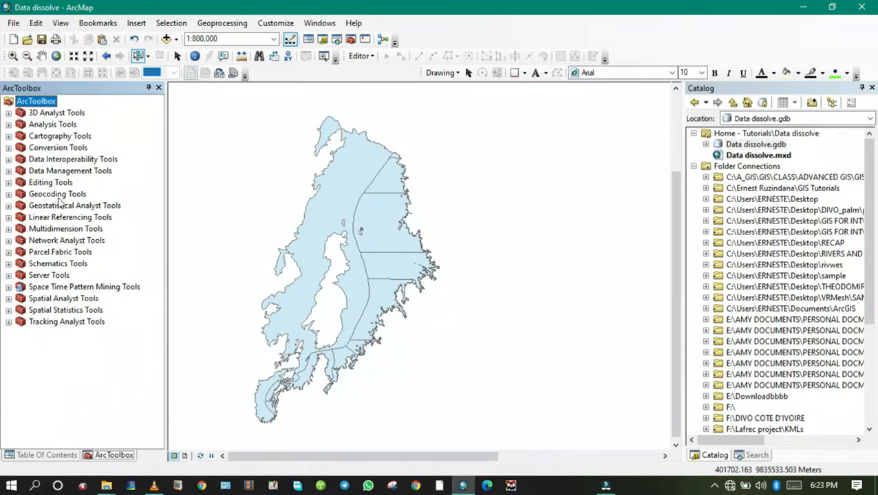
{"action": "left_click", "coordinate": [60, 173]}
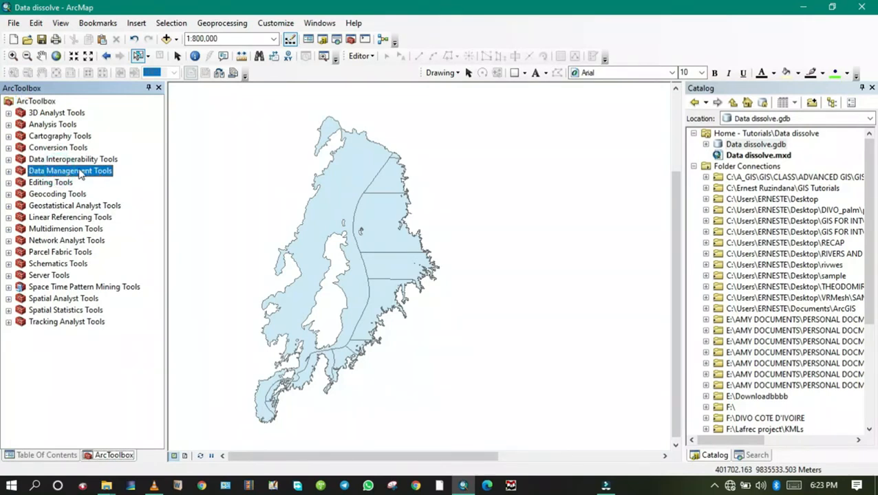
{"action": "double_click", "coordinate": [71, 176]}
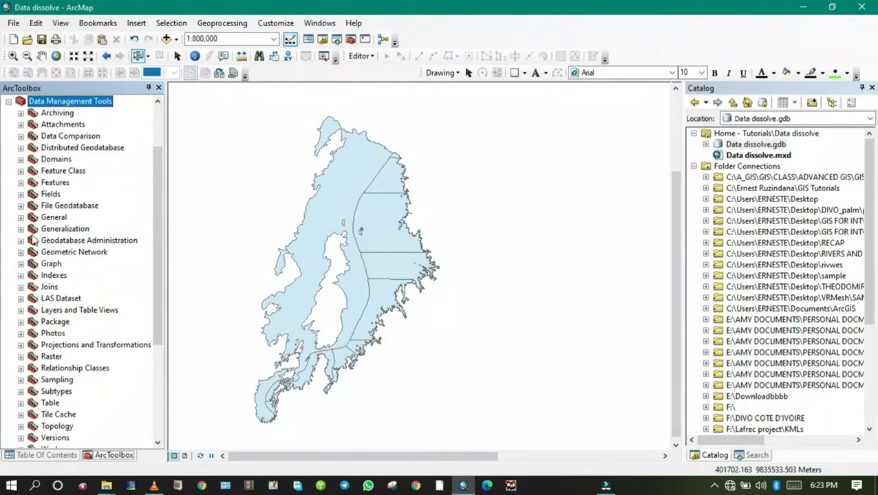
{"action": "double_click", "coordinate": [64, 230]}
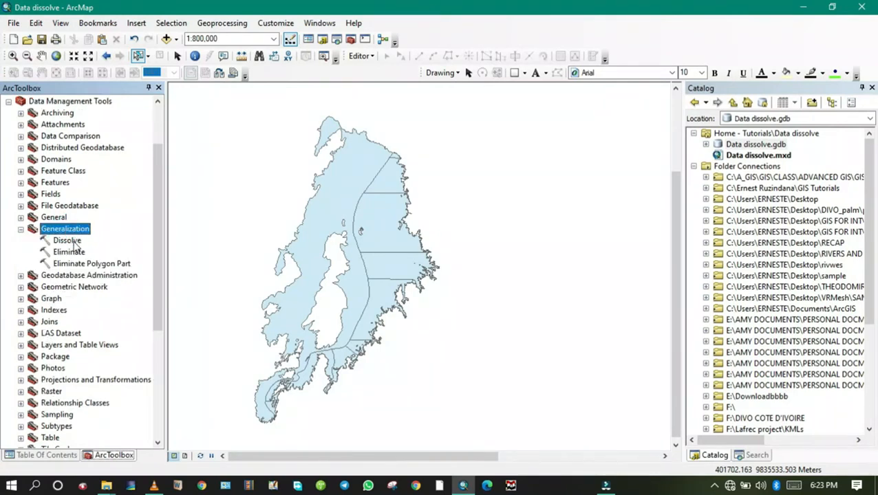
Step: Open the Dissolve tool and set Kivu_lake as its input features
{"action": "left_click", "coordinate": [68, 245]}
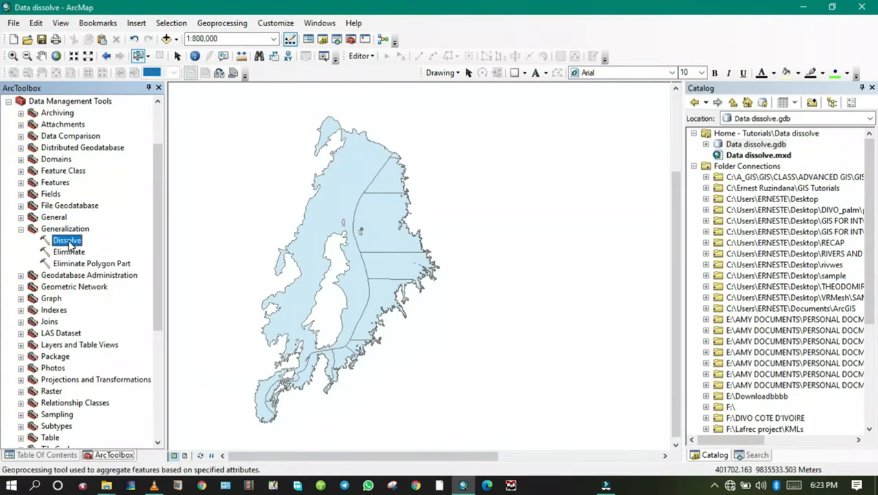
{"action": "double_click", "coordinate": [69, 243]}
{"action": "left_click", "coordinate": [639, 101]}
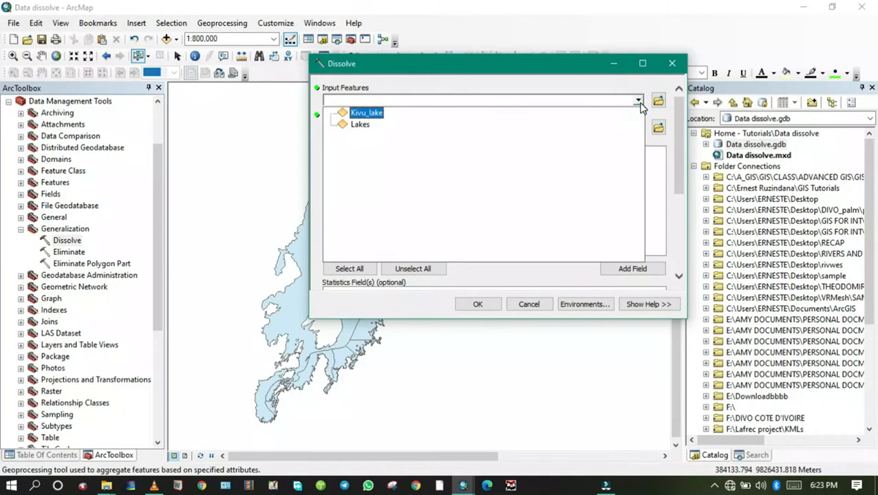
{"action": "left_click", "coordinate": [364, 113]}
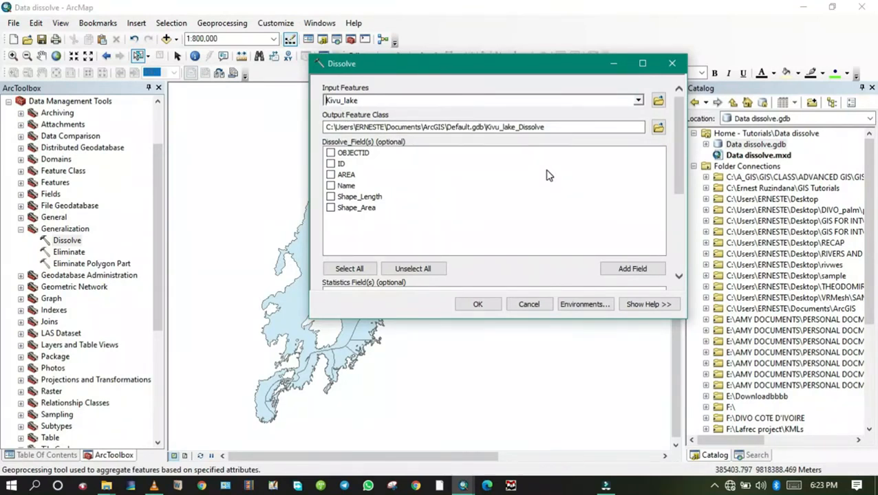
Step: Set the dissolve output to feature class Kivu_lake_dissolve in Data dissolve.gdb and run the tool without any dissolve fields
{"action": "left_click", "coordinate": [658, 127]}
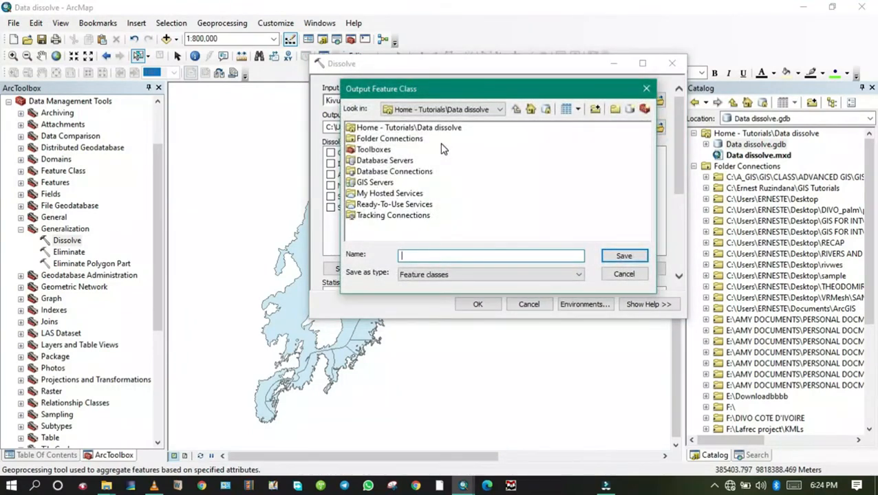
{"action": "left_click", "coordinate": [531, 112]}
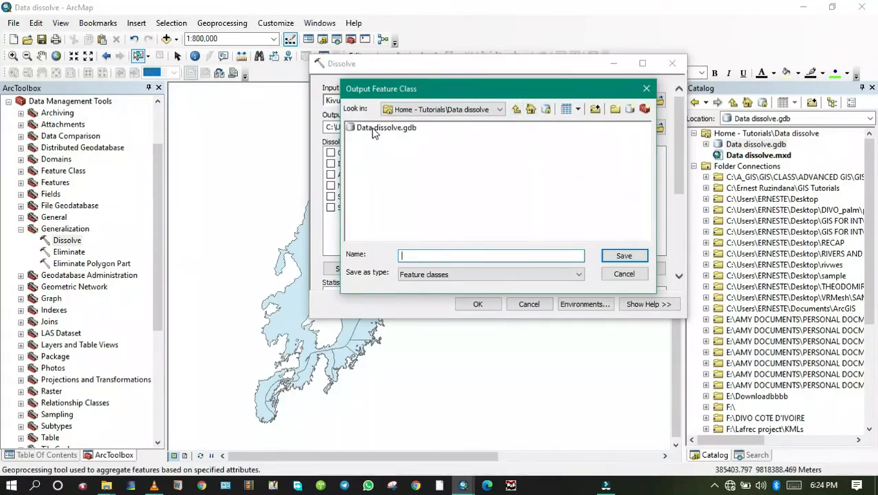
{"action": "double_click", "coordinate": [373, 131]}
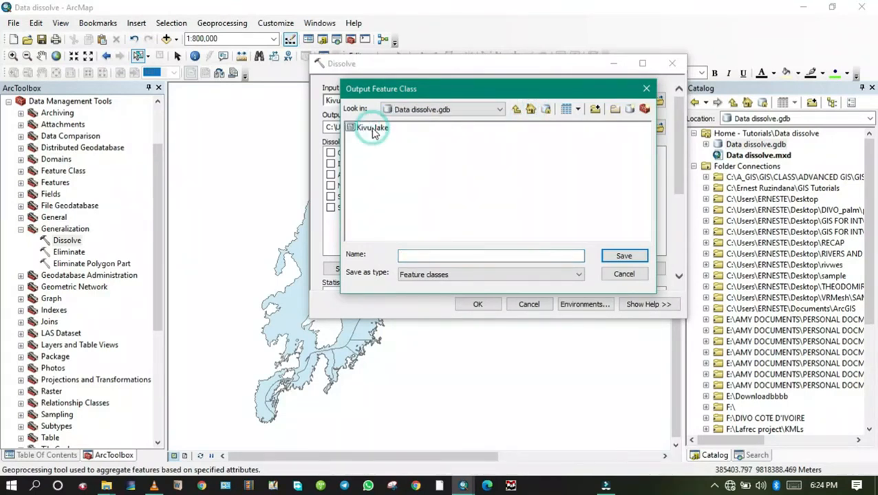
{"action": "left_click", "coordinate": [416, 257]}
{"action": "left_click", "coordinate": [372, 128]}
{"action": "left_click_drag", "start_coordinate": [440, 256], "coordinate": [278, 256]}
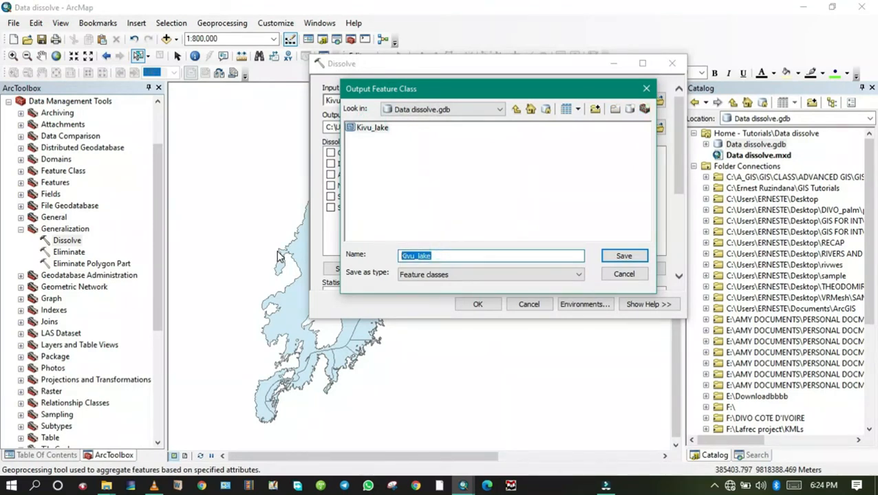
{"action": "type", "text": "Kivu_lake"}
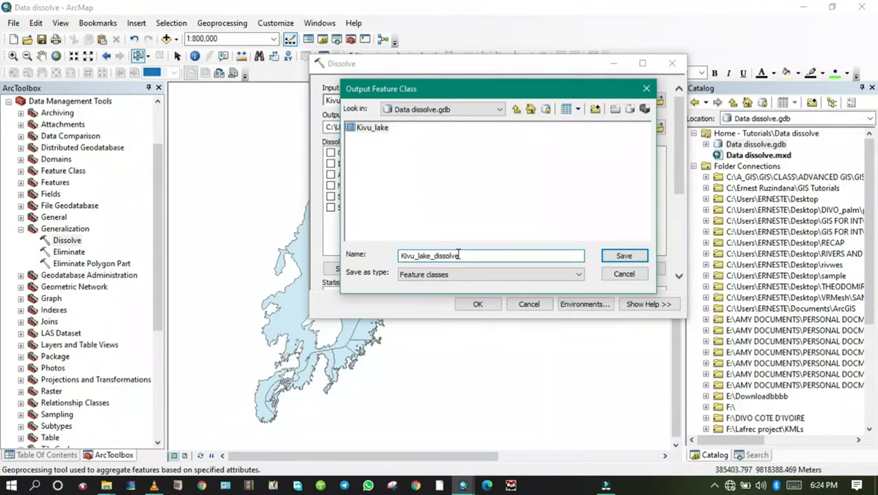
{"action": "left_click", "coordinate": [623, 256]}
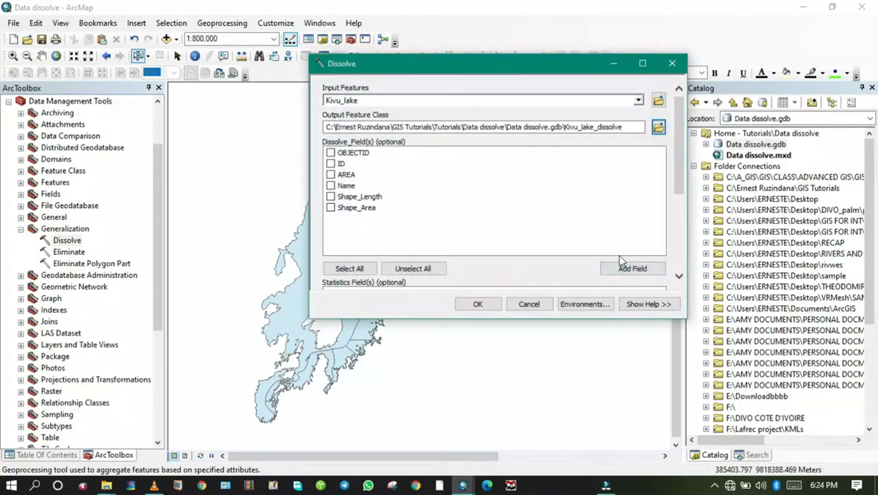
{"action": "left_click", "coordinate": [476, 306]}
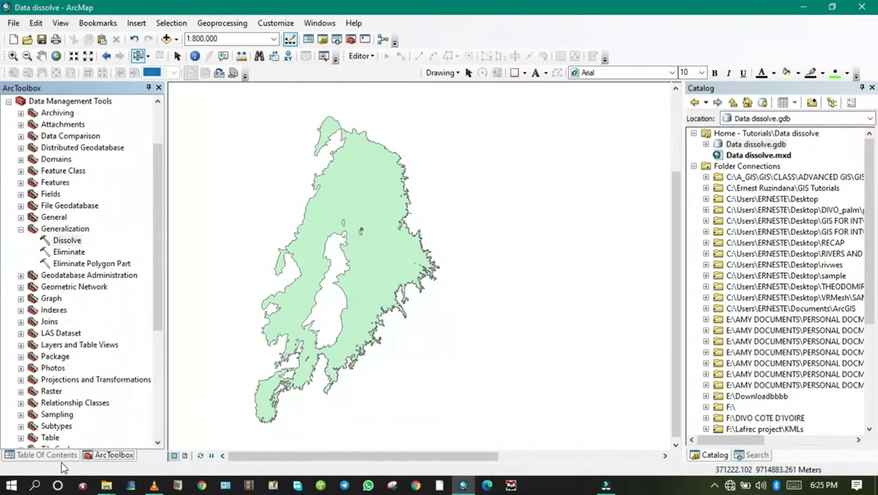
Step: Hide the Kivu_lake layer and apply the Lake symbol to the Kivu_lake_dissolve layer
{"action": "left_click", "coordinate": [46, 455]}
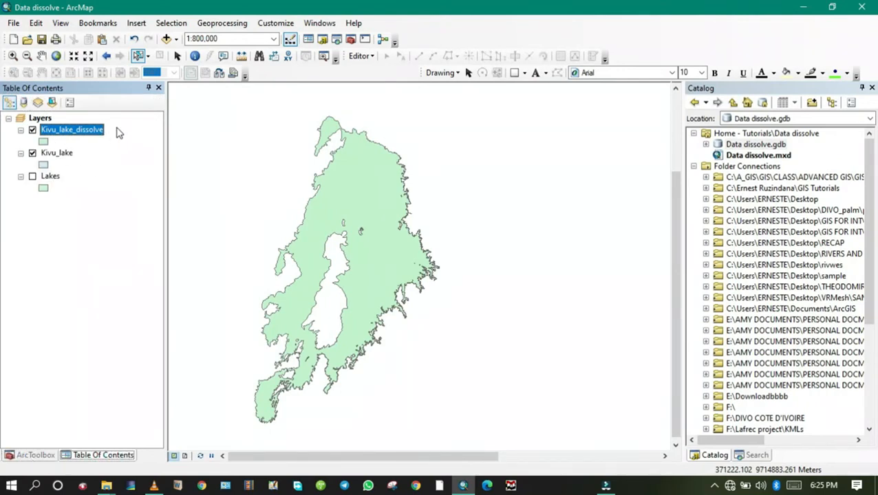
{"action": "left_click", "coordinate": [33, 154]}
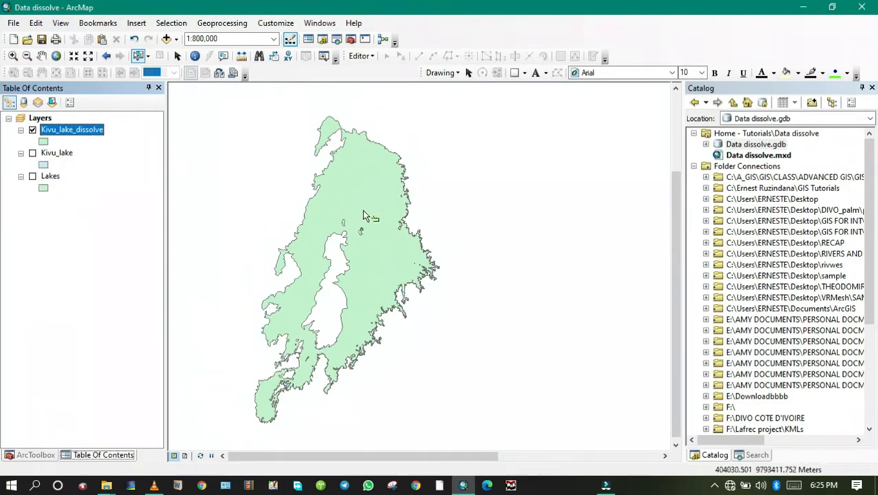
{"action": "left_click", "coordinate": [44, 143]}
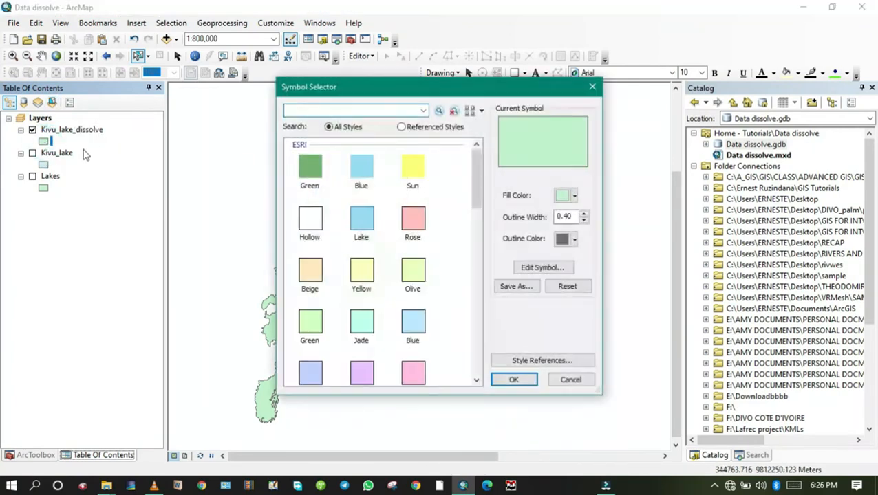
{"action": "left_click", "coordinate": [360, 221]}
{"action": "left_click", "coordinate": [515, 379]}
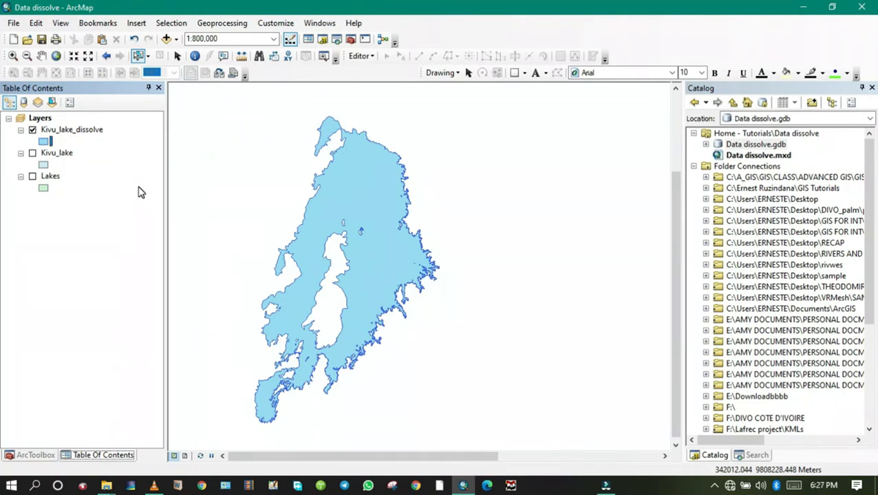
Step: Add the District feature class from the Admin dataset to the map
{"action": "left_click", "coordinate": [13, 22]}
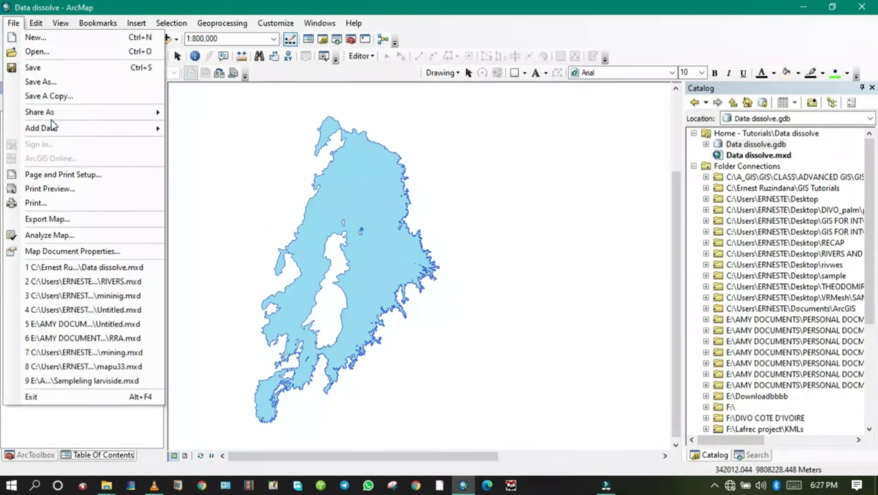
{"action": "mouse_move", "coordinate": [53, 127]}
{"action": "left_click", "coordinate": [212, 125]}
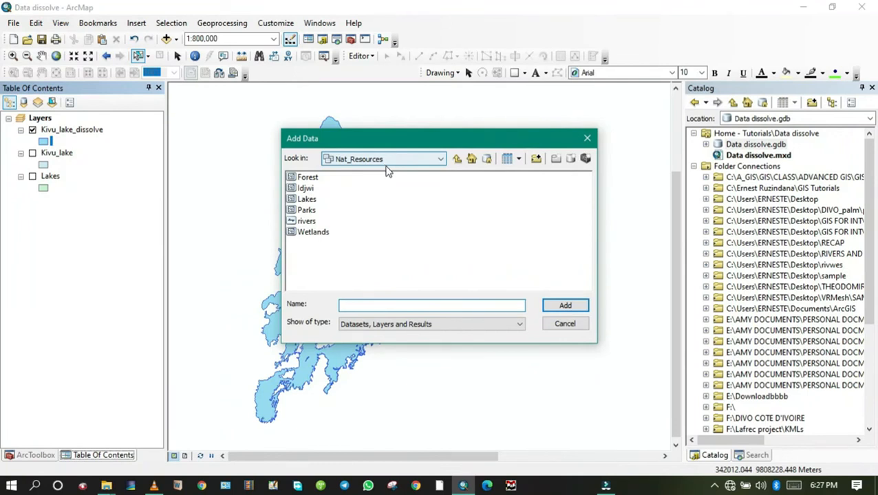
{"action": "left_click", "coordinate": [457, 159]}
{"action": "double_click", "coordinate": [308, 178]}
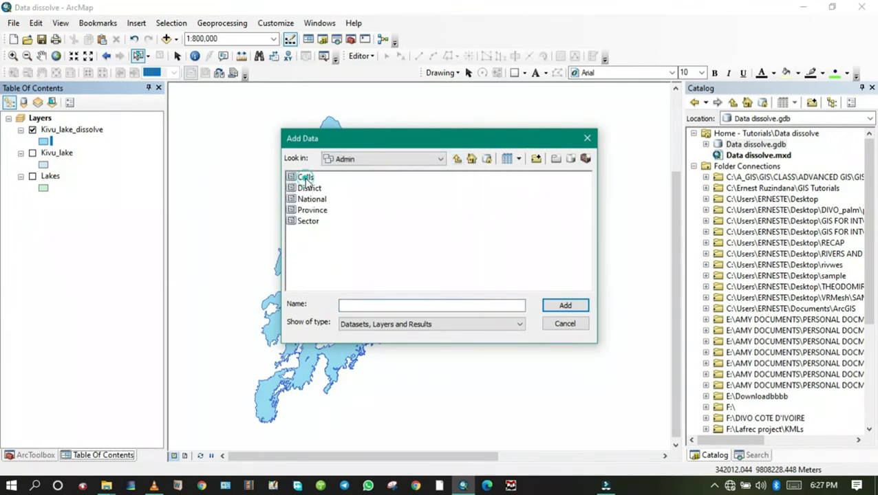
{"action": "left_click", "coordinate": [309, 189]}
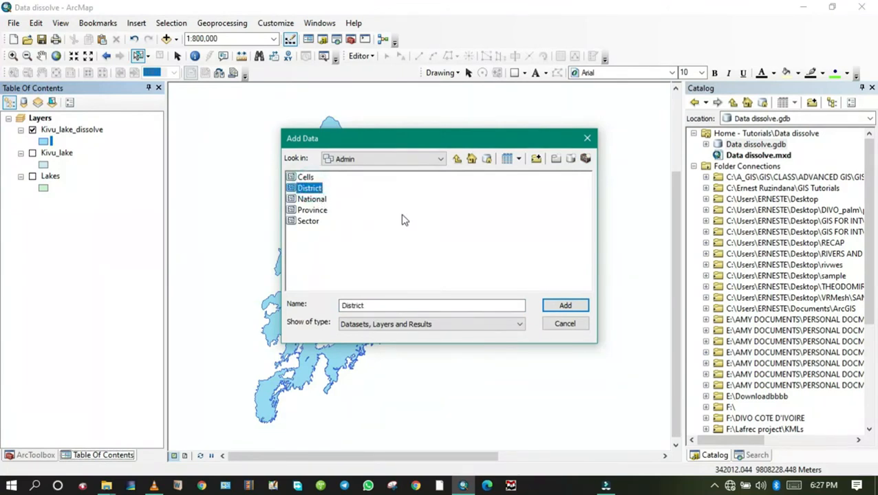
{"action": "left_click", "coordinate": [575, 307]}
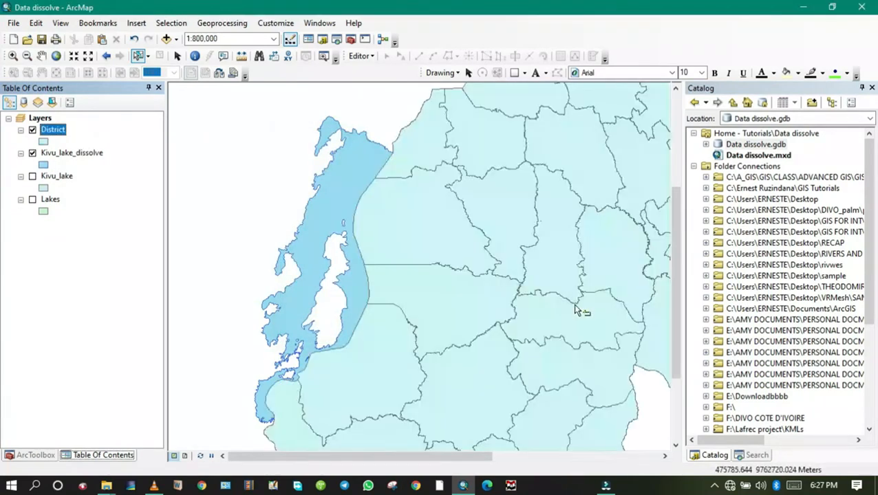
Step: Hide the Kivu_lake_dissolve layer and zoom the map to the extent of the District layer
{"action": "scroll", "coordinate": [415, 219], "scroll_direction": "up", "scroll_amount": 3}
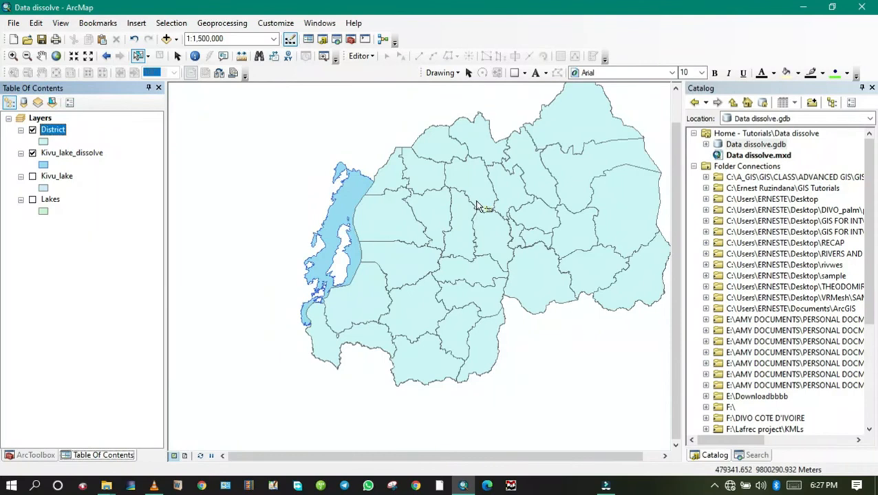
{"action": "left_click", "coordinate": [32, 153]}
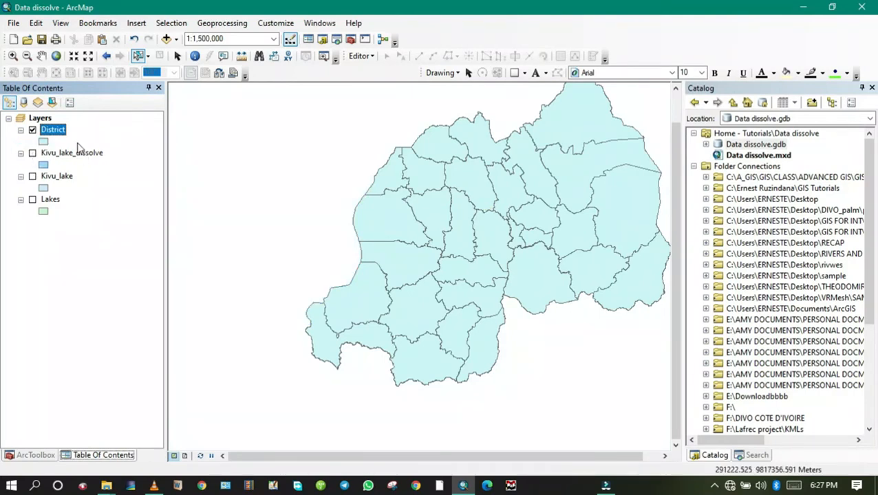
{"action": "right_click", "coordinate": [59, 133]}
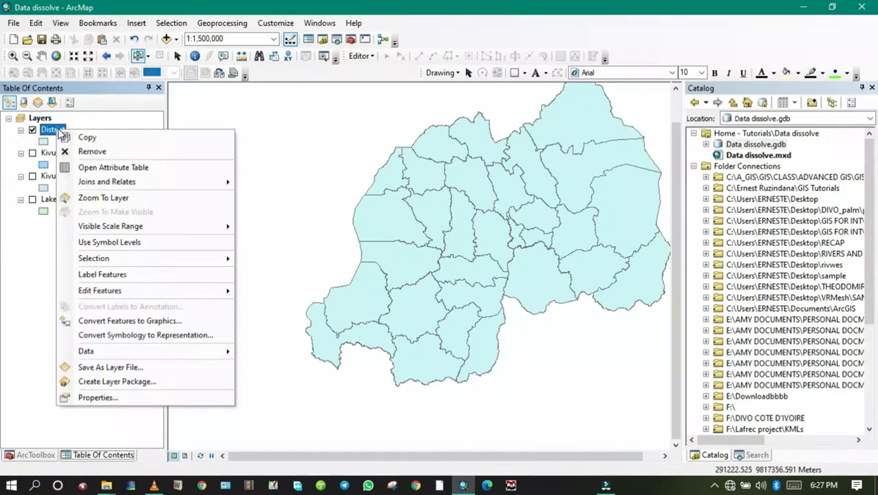
{"action": "left_click", "coordinate": [100, 198]}
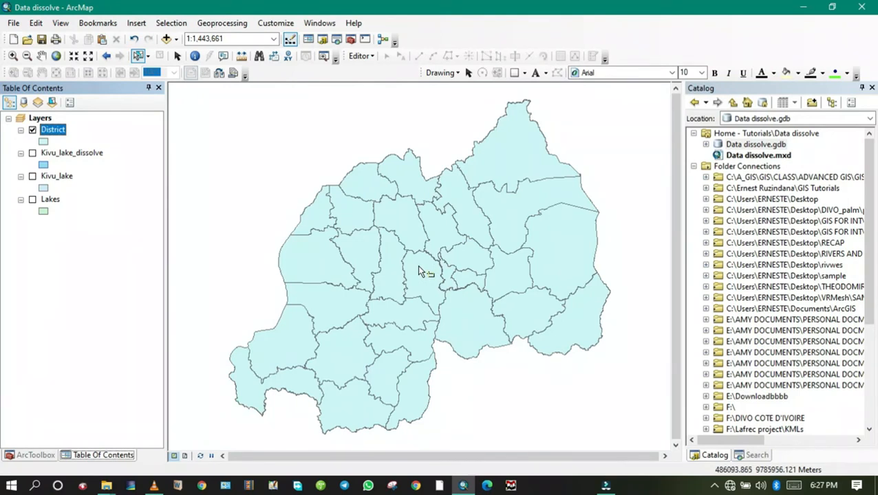
Step: Open the Dissolve tool from the Generalization toolset and set District as its input features
{"action": "left_click", "coordinate": [355, 42]}
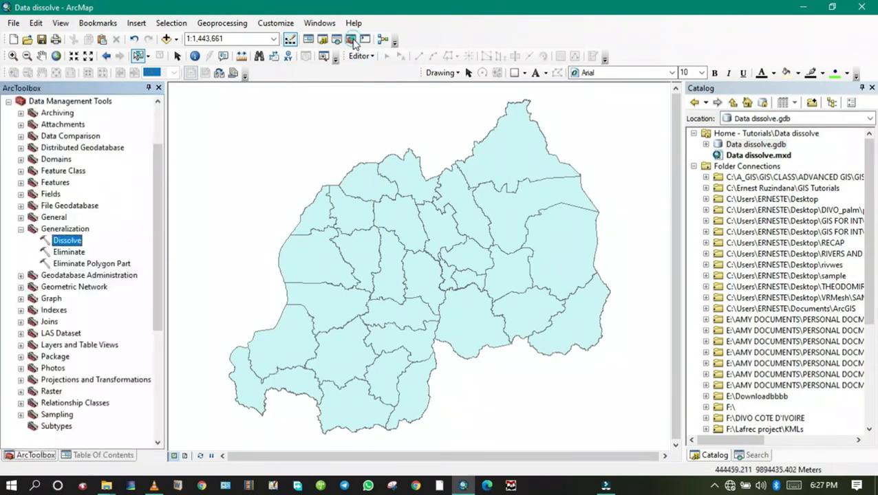
{"action": "scroll", "coordinate": [77, 150], "scroll_direction": "up", "scroll_amount": 1}
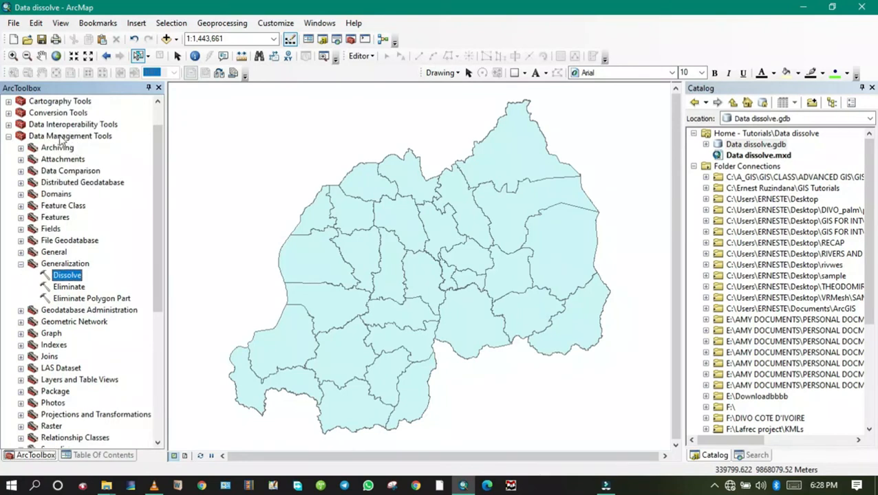
{"action": "left_click", "coordinate": [62, 136]}
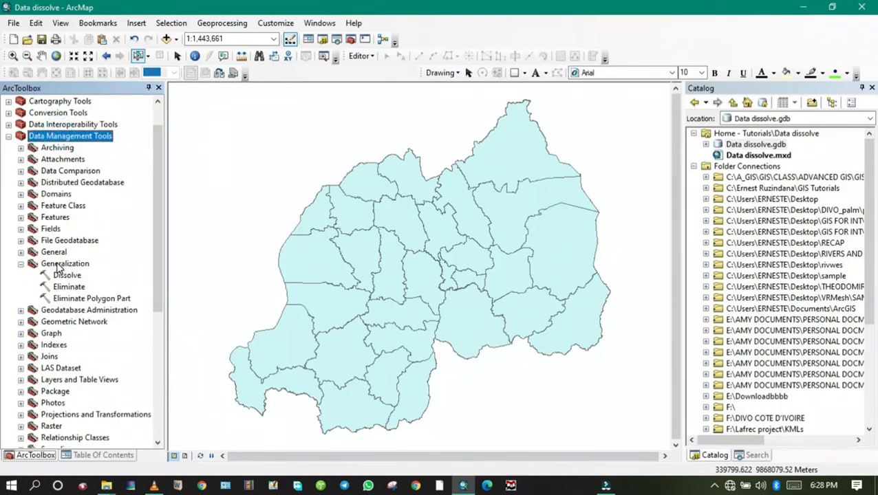
{"action": "left_click", "coordinate": [58, 266]}
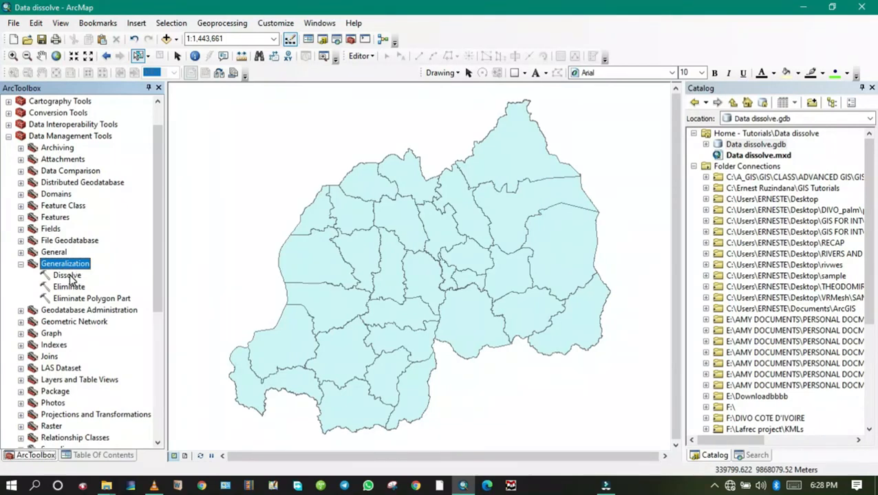
{"action": "double_click", "coordinate": [70, 276]}
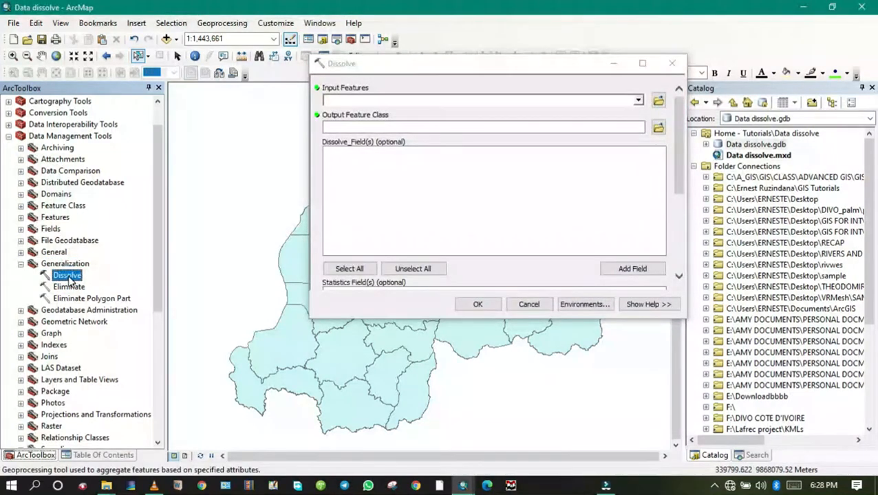
{"action": "left_click", "coordinate": [637, 100]}
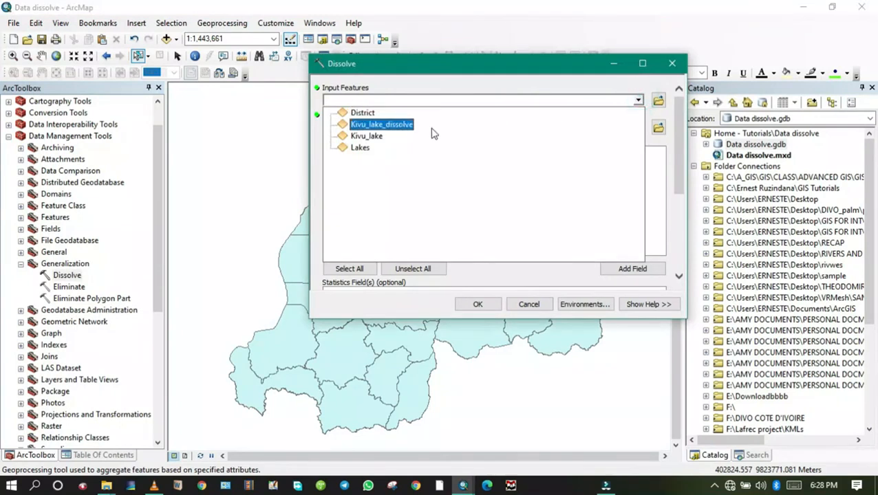
{"action": "left_click", "coordinate": [362, 113]}
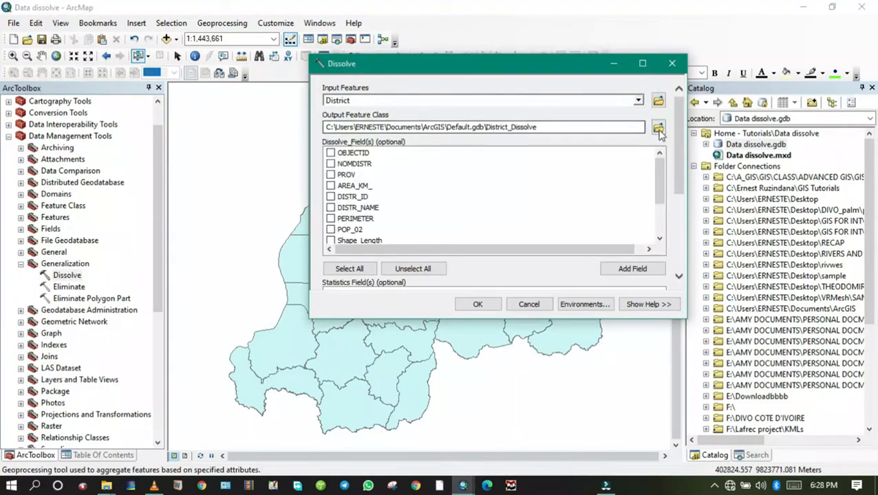
Step: Dissolve the districts into feature class Country_boundary in Data dissolve.gdb without dissolve fields, and hide the District layer
{"action": "left_click", "coordinate": [658, 127]}
{"action": "left_click", "coordinate": [422, 256]}
{"action": "type", "text": "Country_boundary"}
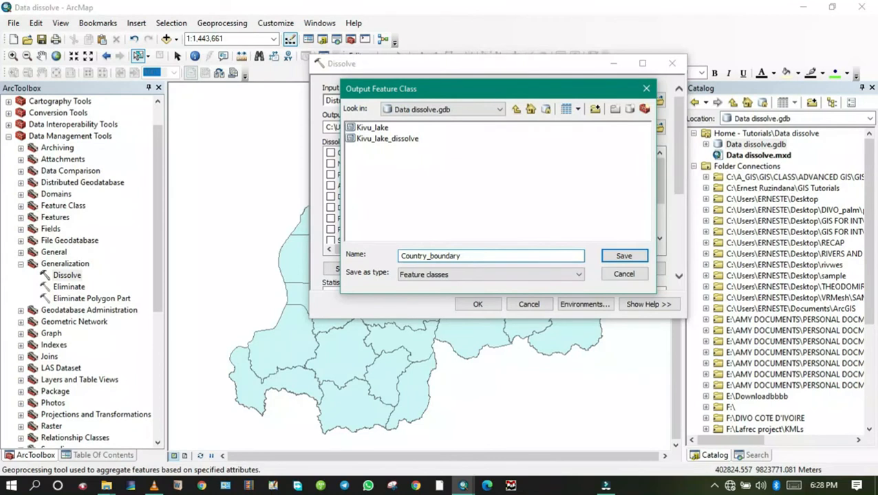
{"action": "left_click", "coordinate": [624, 256]}
{"action": "left_click", "coordinate": [476, 304]}
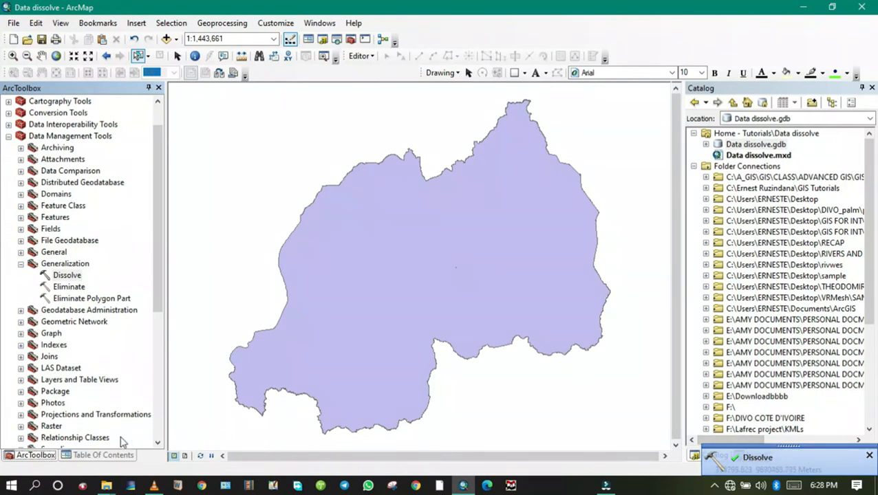
{"action": "left_click", "coordinate": [98, 456]}
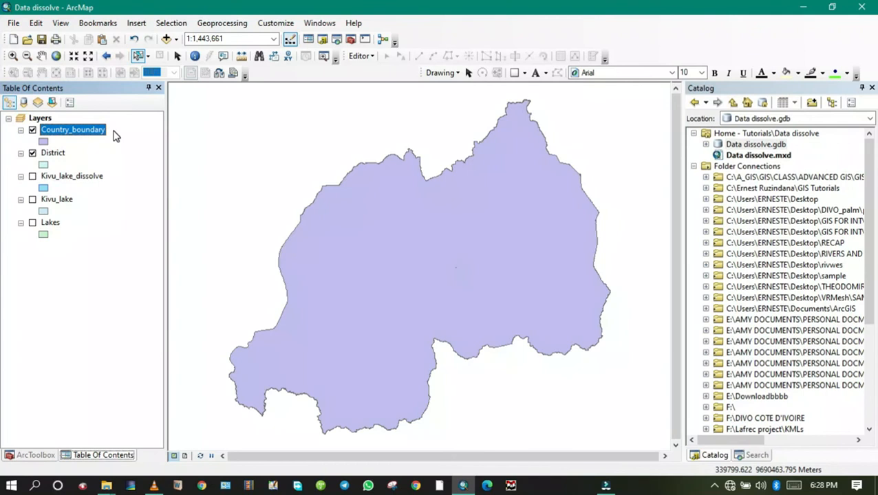
{"action": "left_click", "coordinate": [33, 154]}
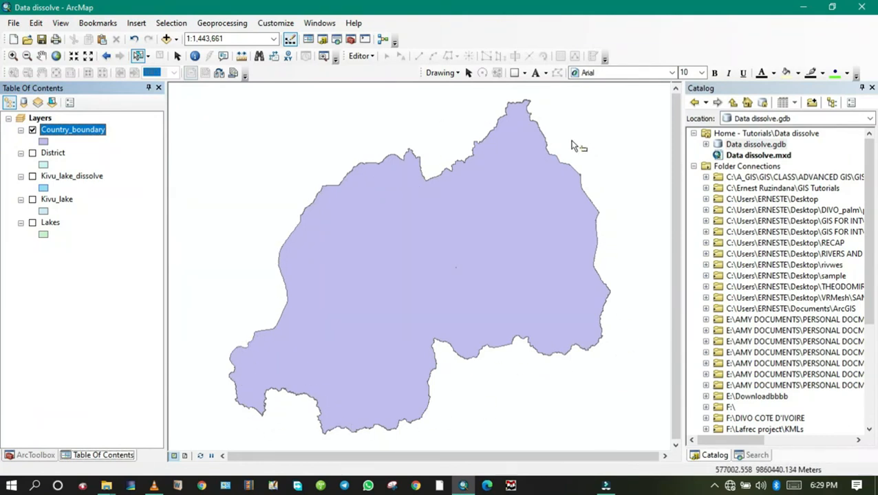
Step: Give Country_boundary a Hollow symbol with a thicker black outline and display the Kivu_lake_dissolve layer with it
{"action": "left_click", "coordinate": [44, 142]}
{"action": "left_click", "coordinate": [313, 219]}
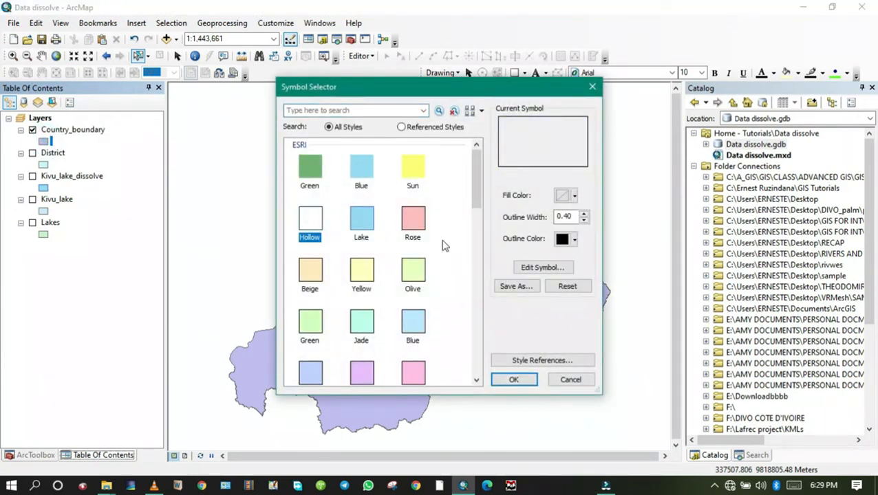
{"action": "left_click", "coordinate": [584, 215]}
{"action": "left_click", "coordinate": [585, 215]}
{"action": "left_click", "coordinate": [521, 379]}
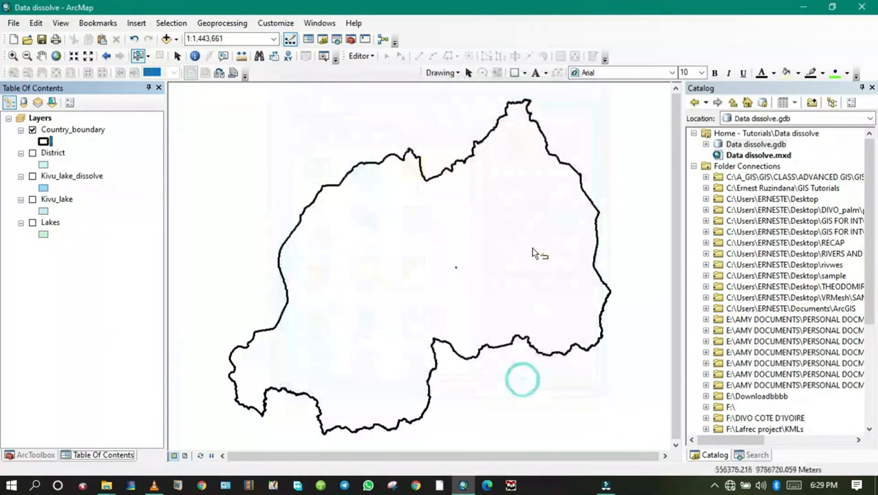
{"action": "left_click", "coordinate": [33, 177]}
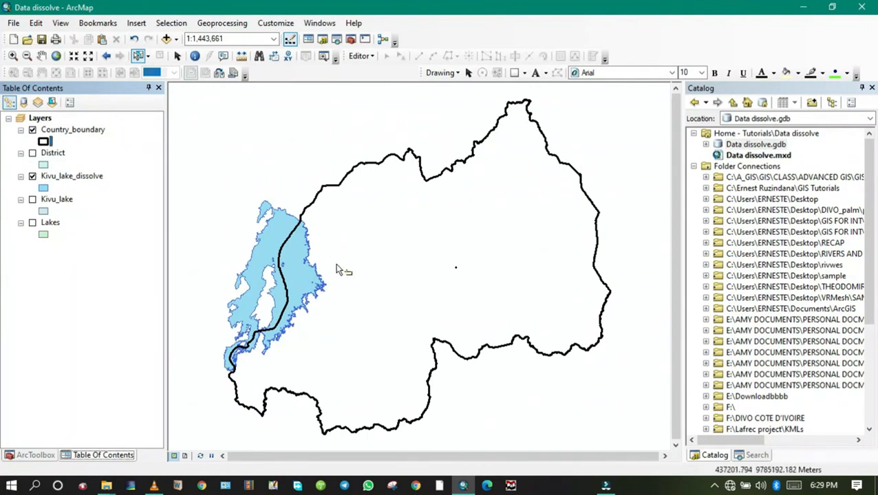